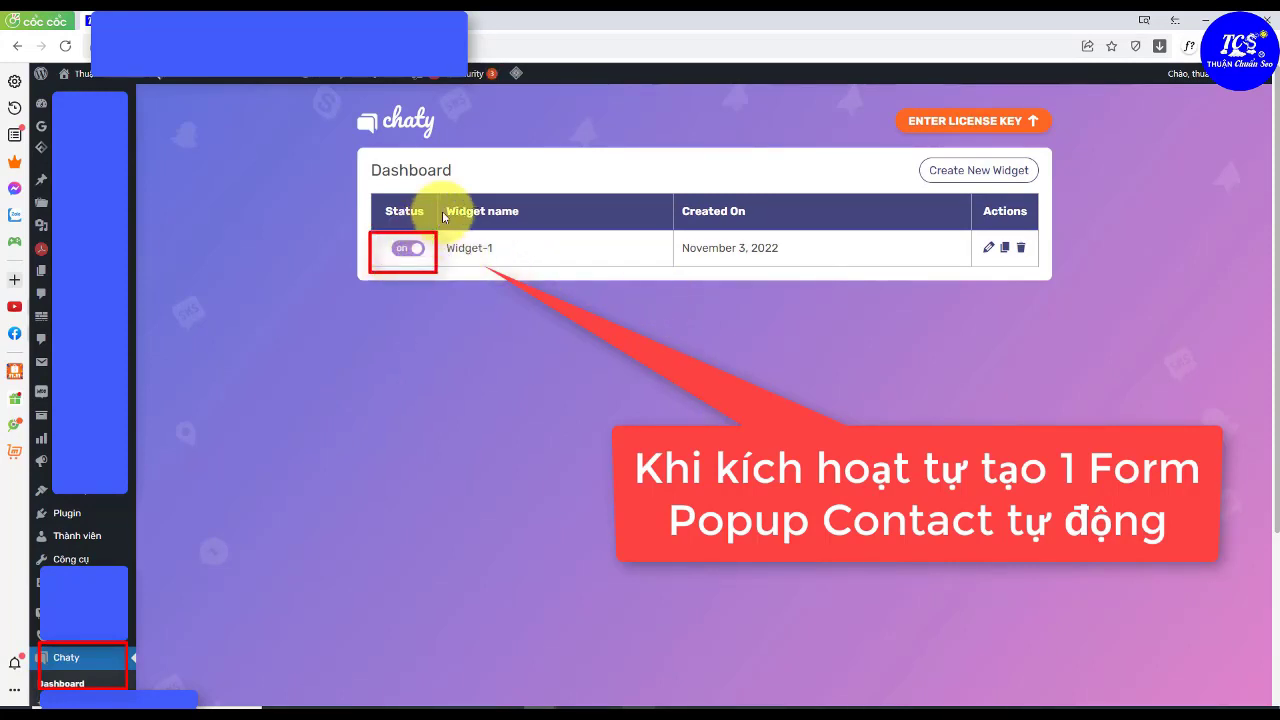
Open Widget-1 from the Chaty dashboard for editing.
left_click_drag(445, 211, 528, 212)
left_click(568, 296)
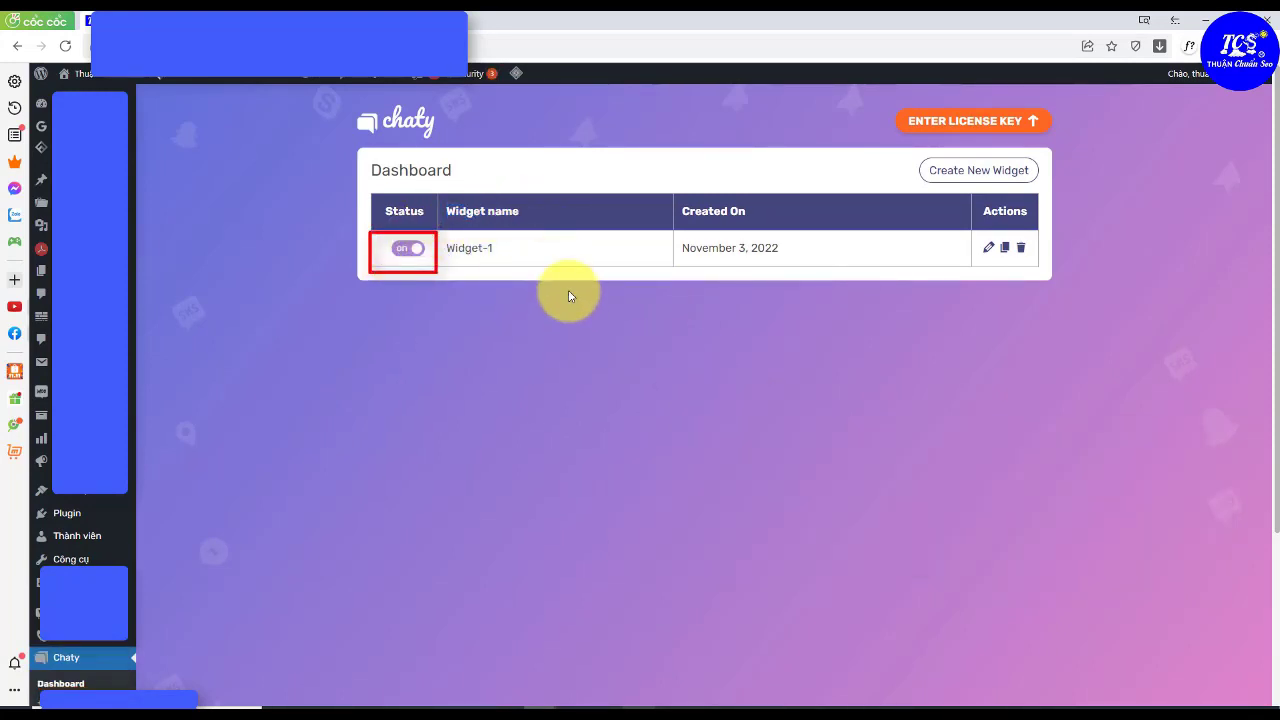
left_click(988, 248)
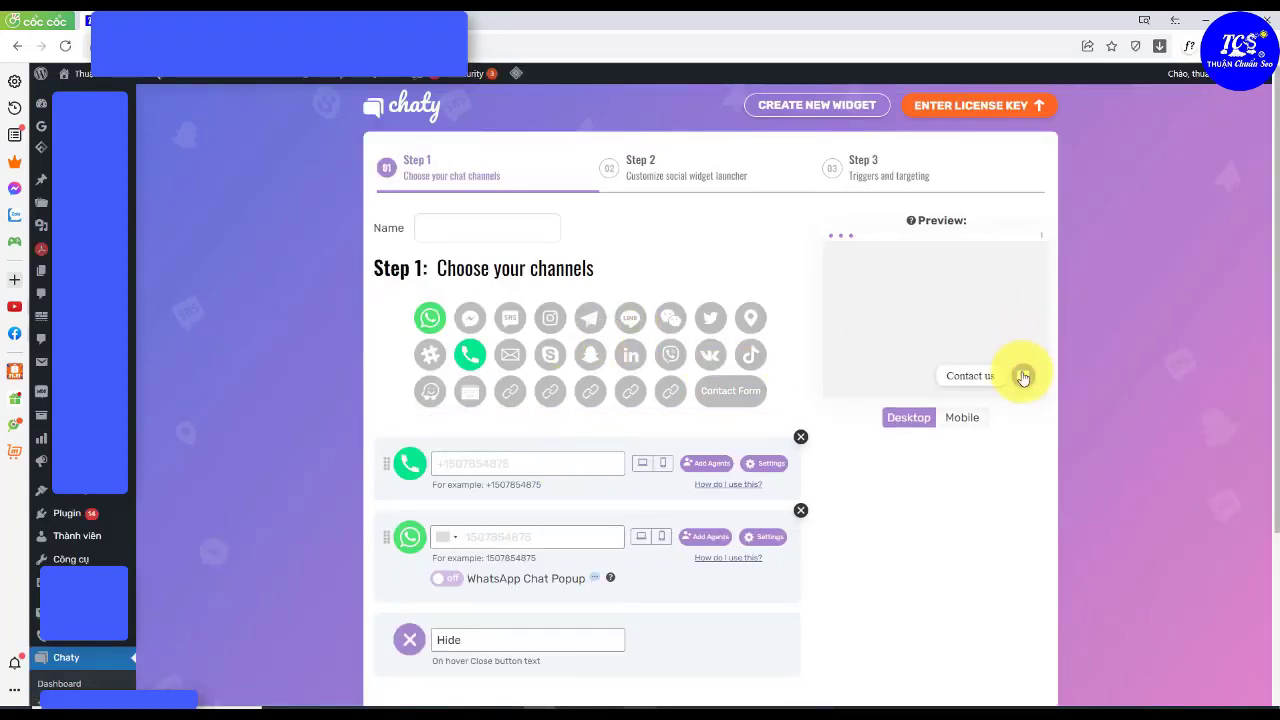
scroll(620, 427, "down", 3)
scroll(560, 480, "up", 1)
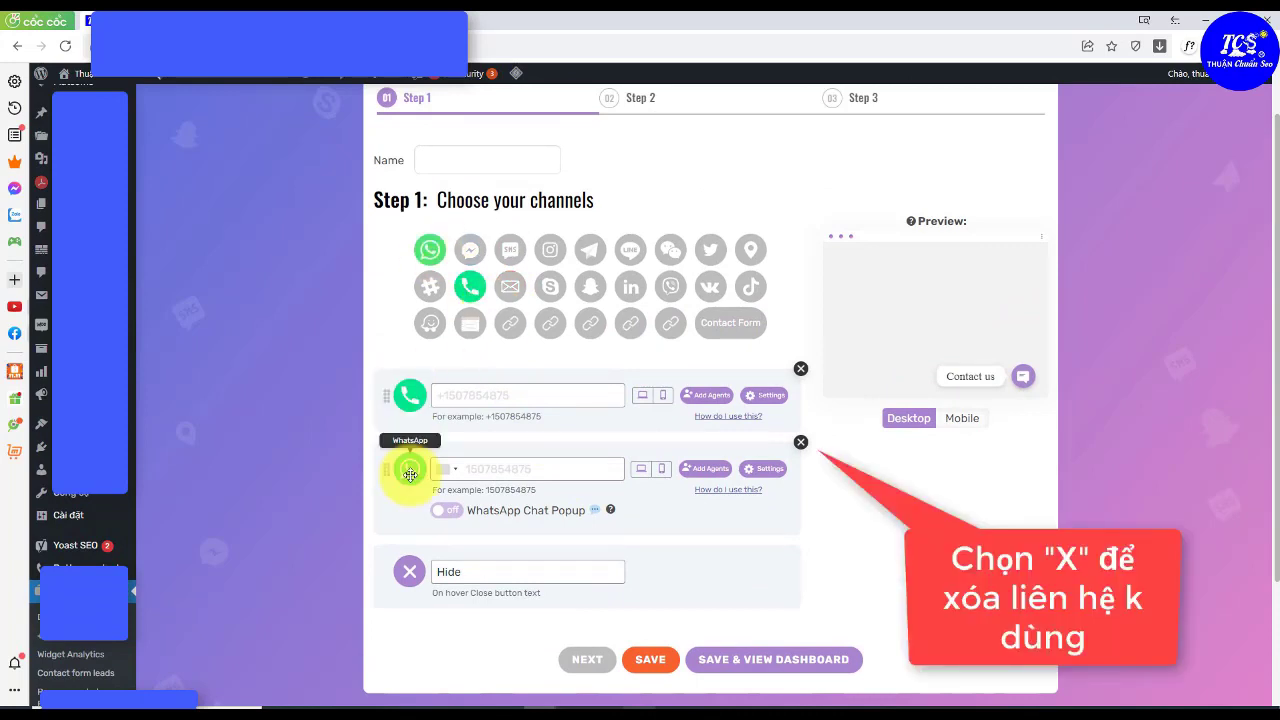
Replace the WhatsApp channel with Facebook Messenger and try to add Telegram as a further channel.
left_click(800, 441)
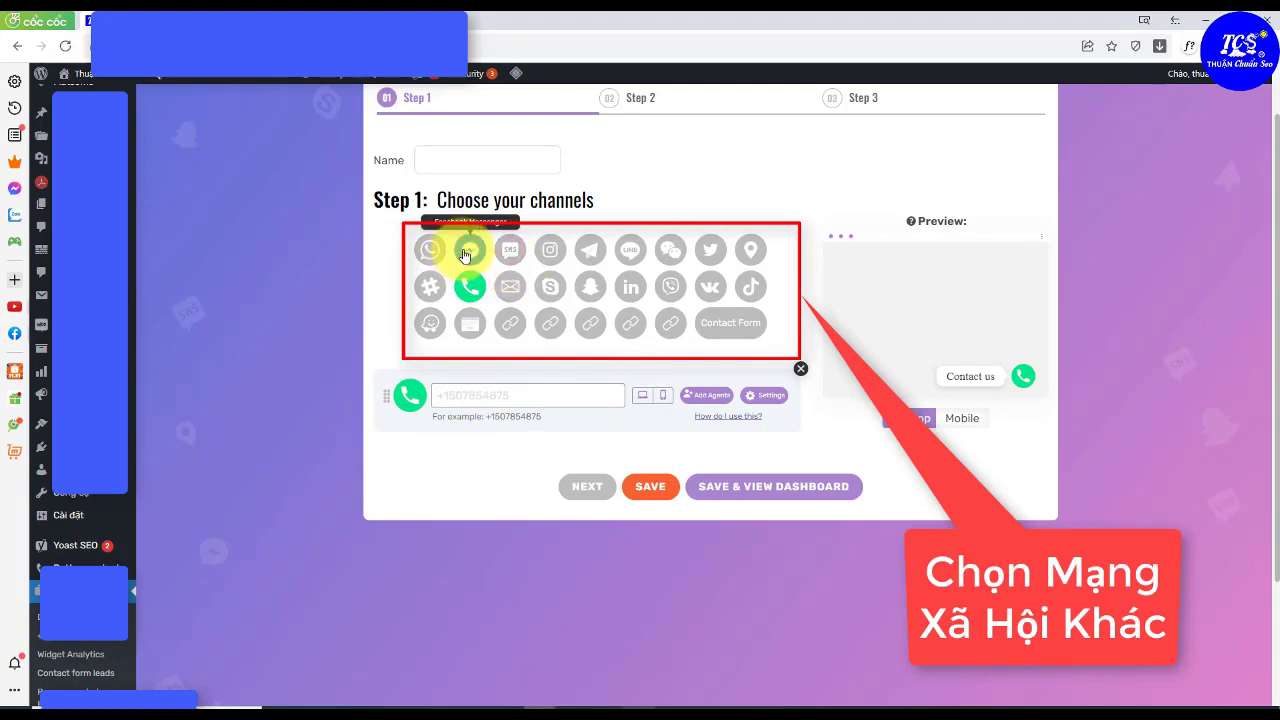
left_click(472, 253)
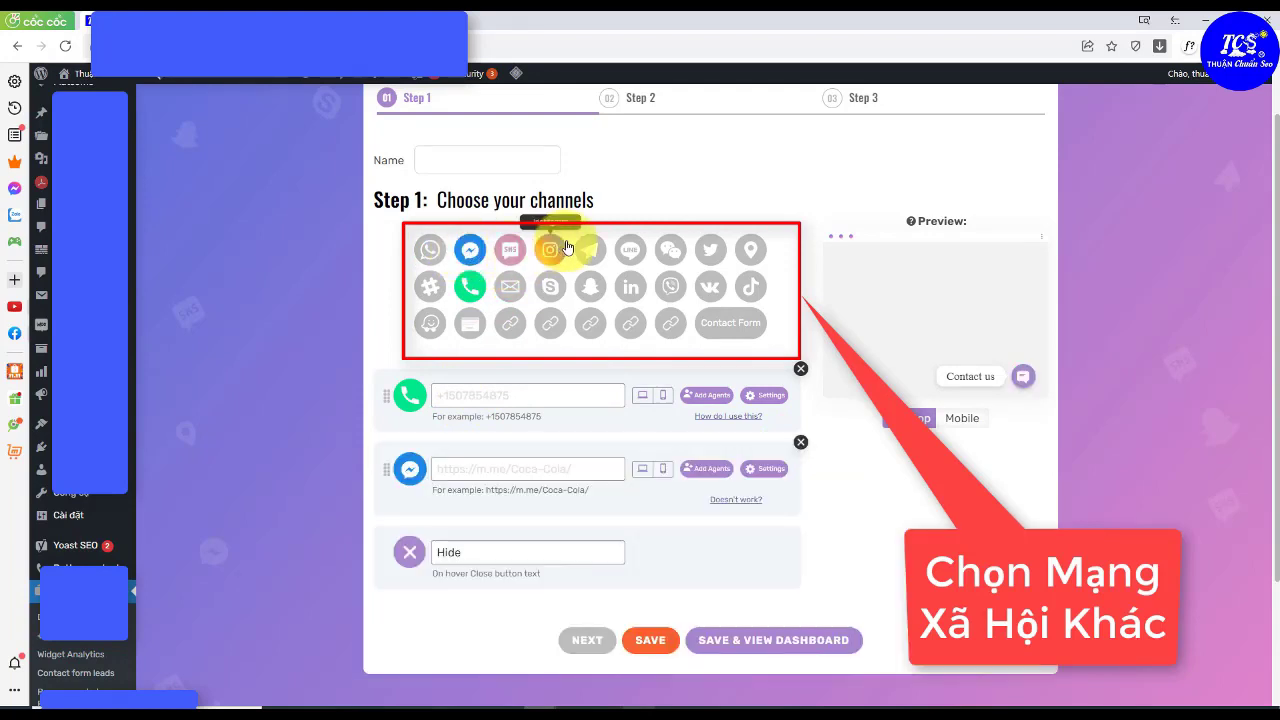
left_click(583, 257)
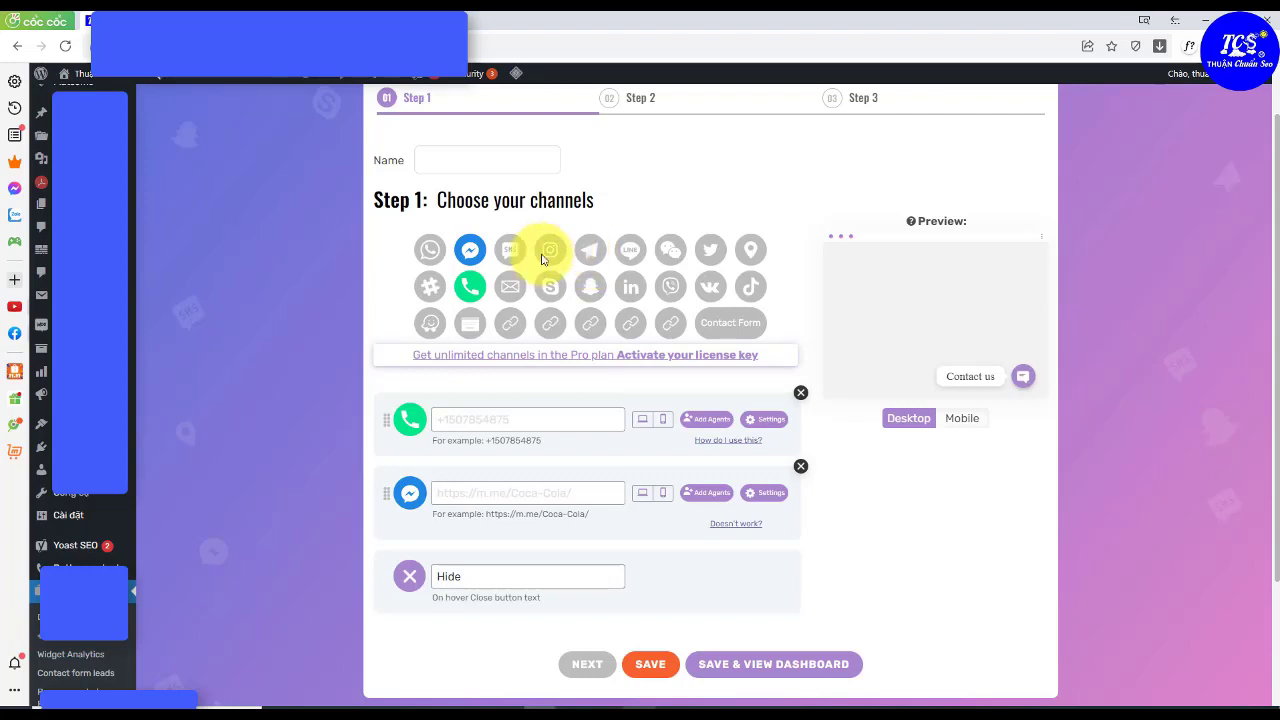
scroll(560, 262, "up", 1)
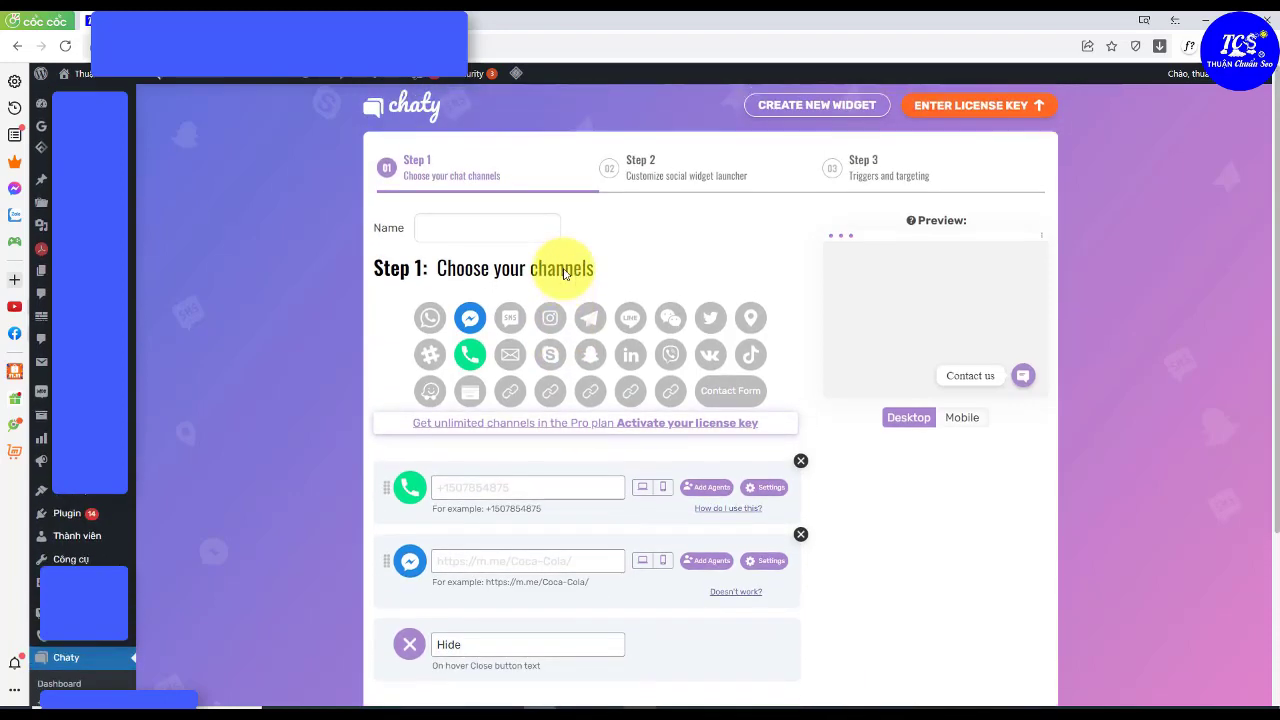
scroll(565, 273, "down", 1)
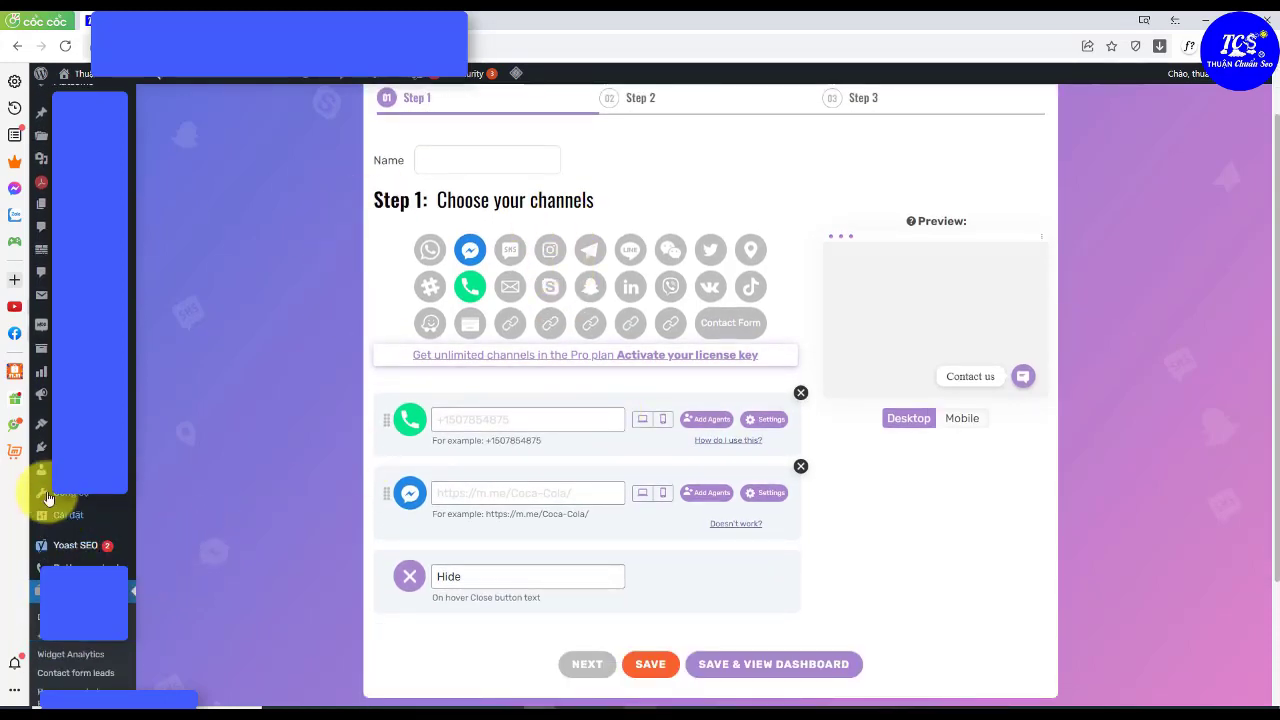
Open the page for adding new WordPress plugins in a new browser tab and switch to it.
mouse_move(45, 446)
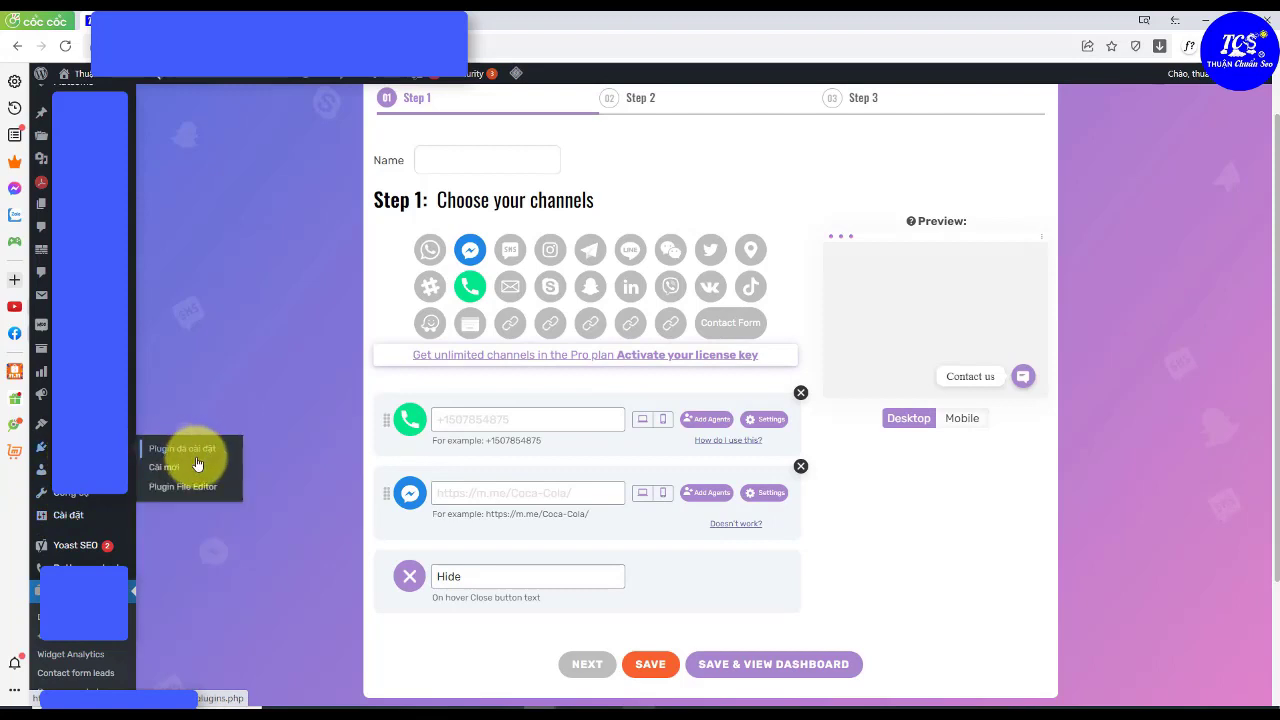
right_click(175, 470)
left_click(190, 477)
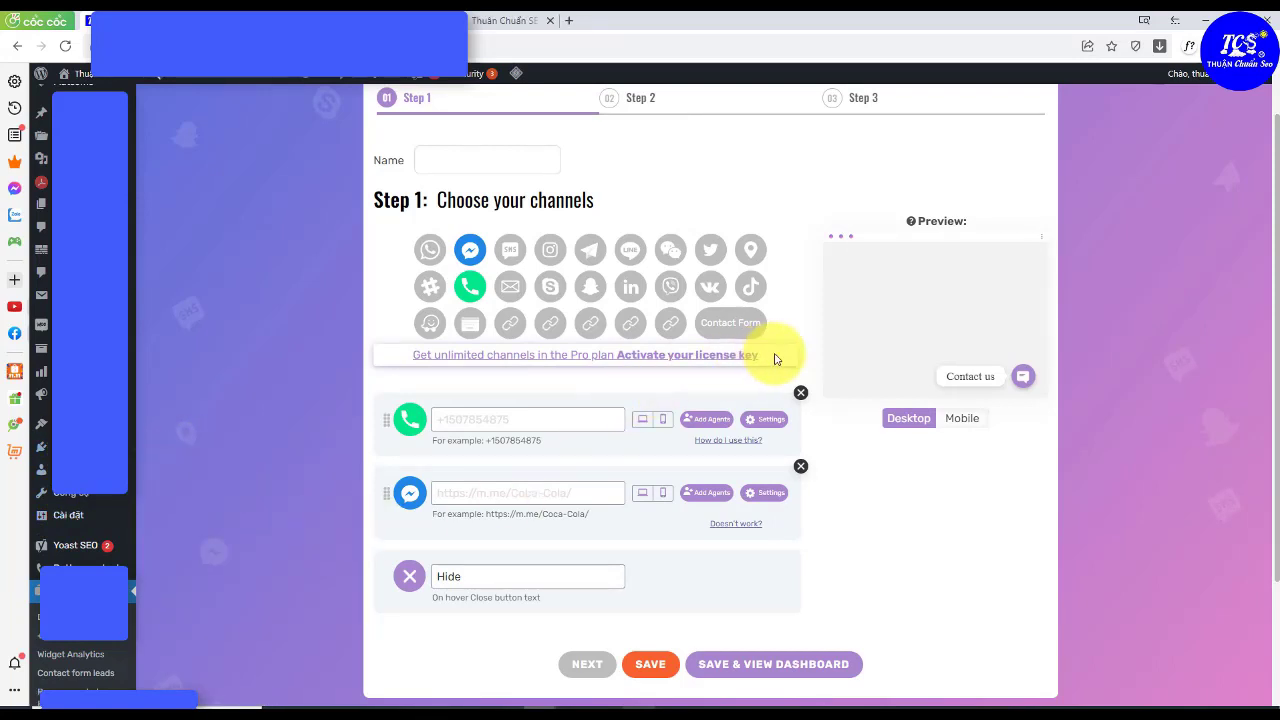
left_click_drag(771, 356, 380, 351)
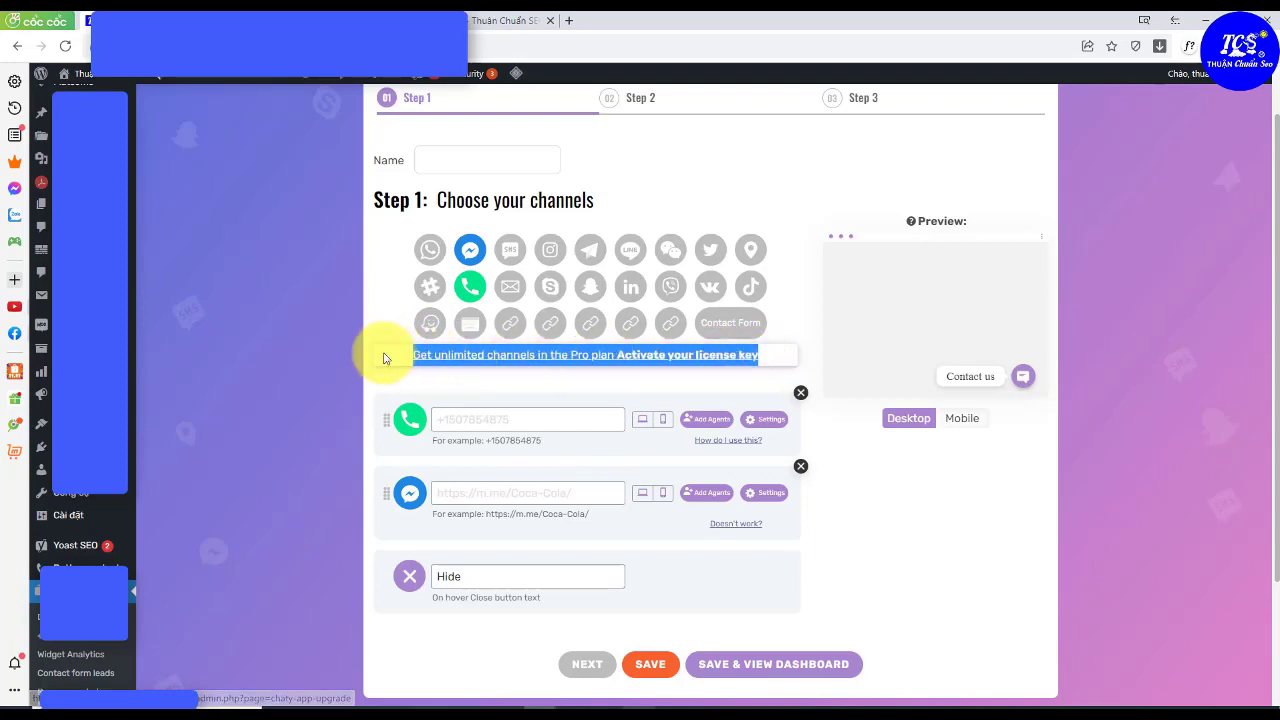
left_click(380, 353)
key("ctrl+Tab")
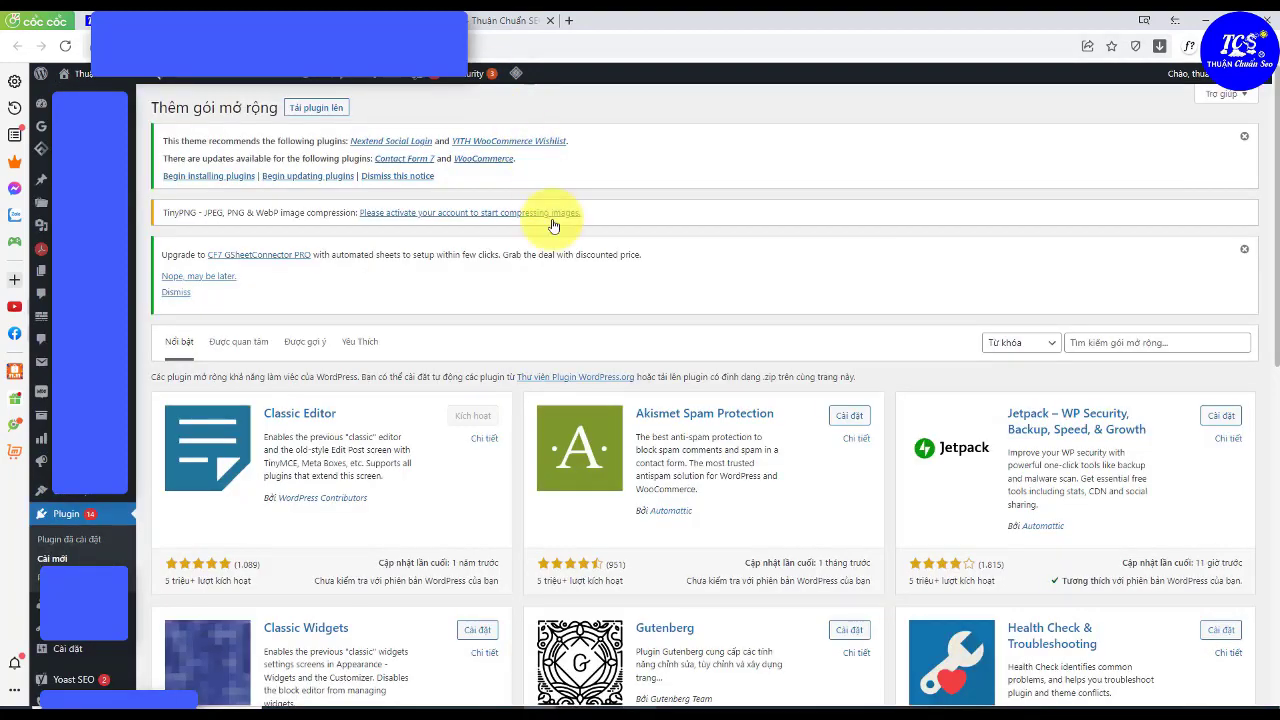
Choose chaty-pro-2.9.4_nulled.zip as the plugin file to upload.
left_click(316, 107)
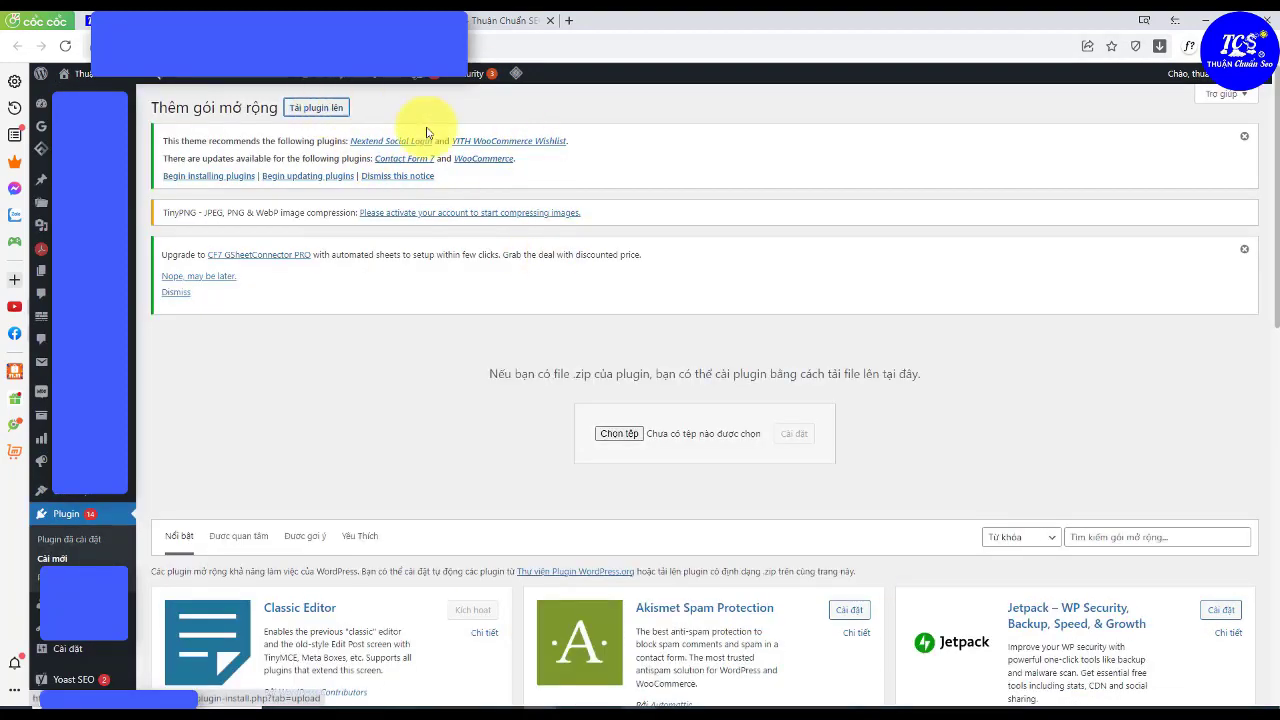
left_click(615, 434)
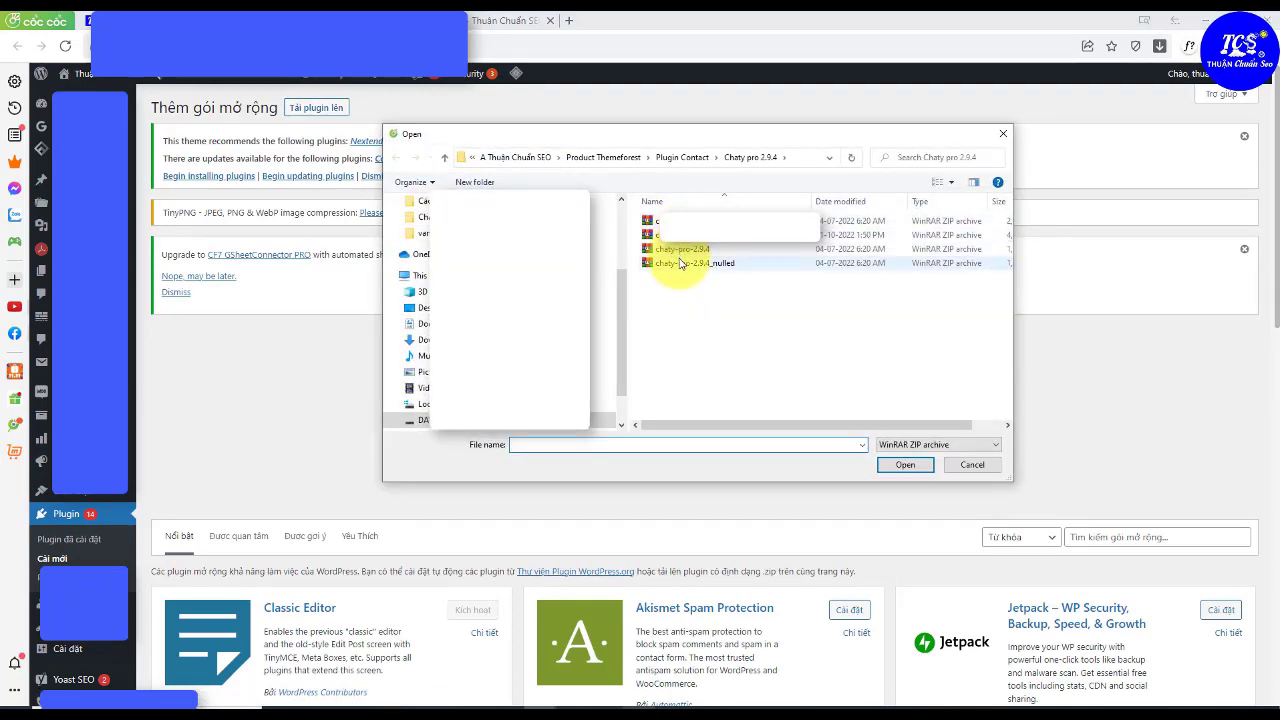
left_click(680, 264)
double_click(680, 264)
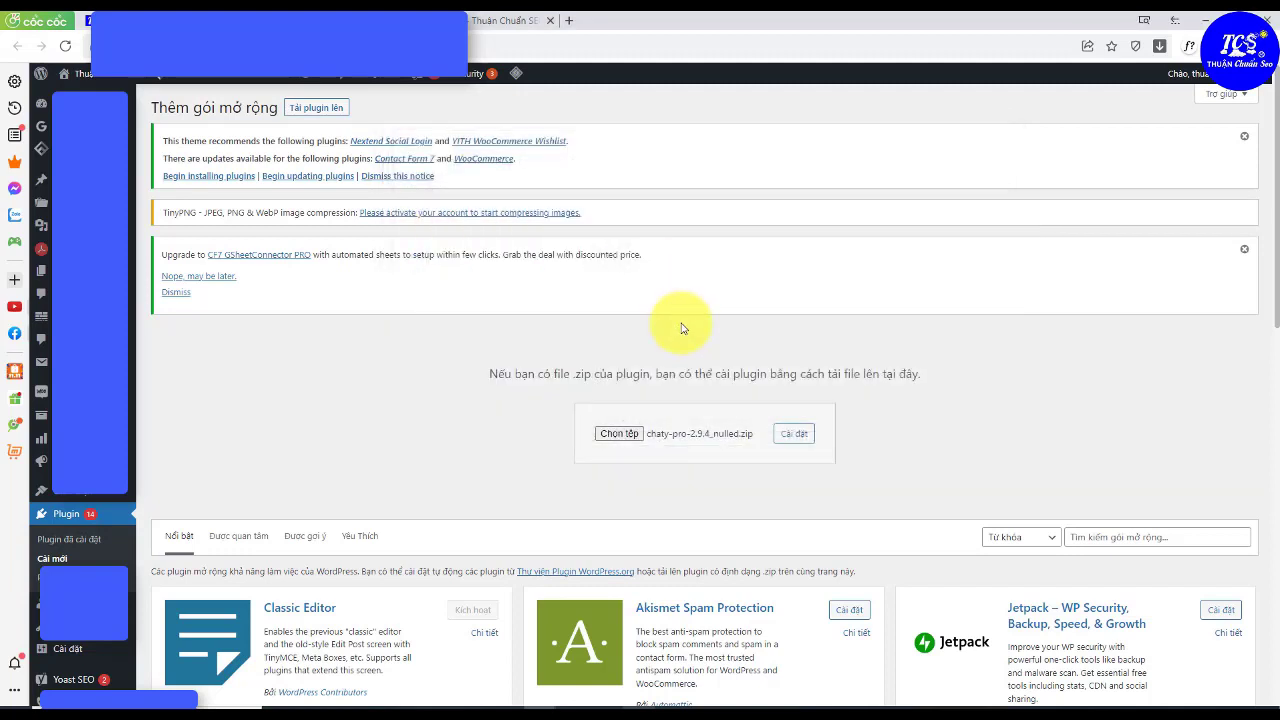
Install the chosen plugin file over the existing version and reload the widget editing page, discarding its unsaved changes.
left_click(795, 434)
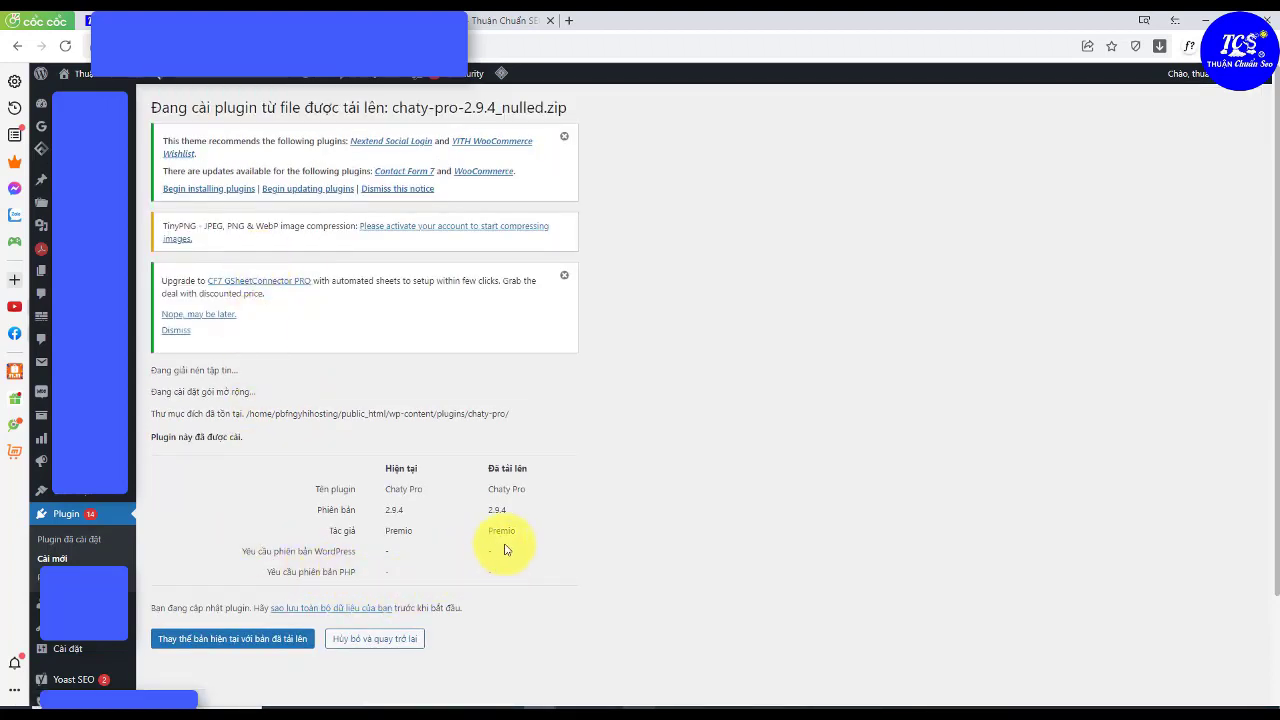
left_click(180, 639)
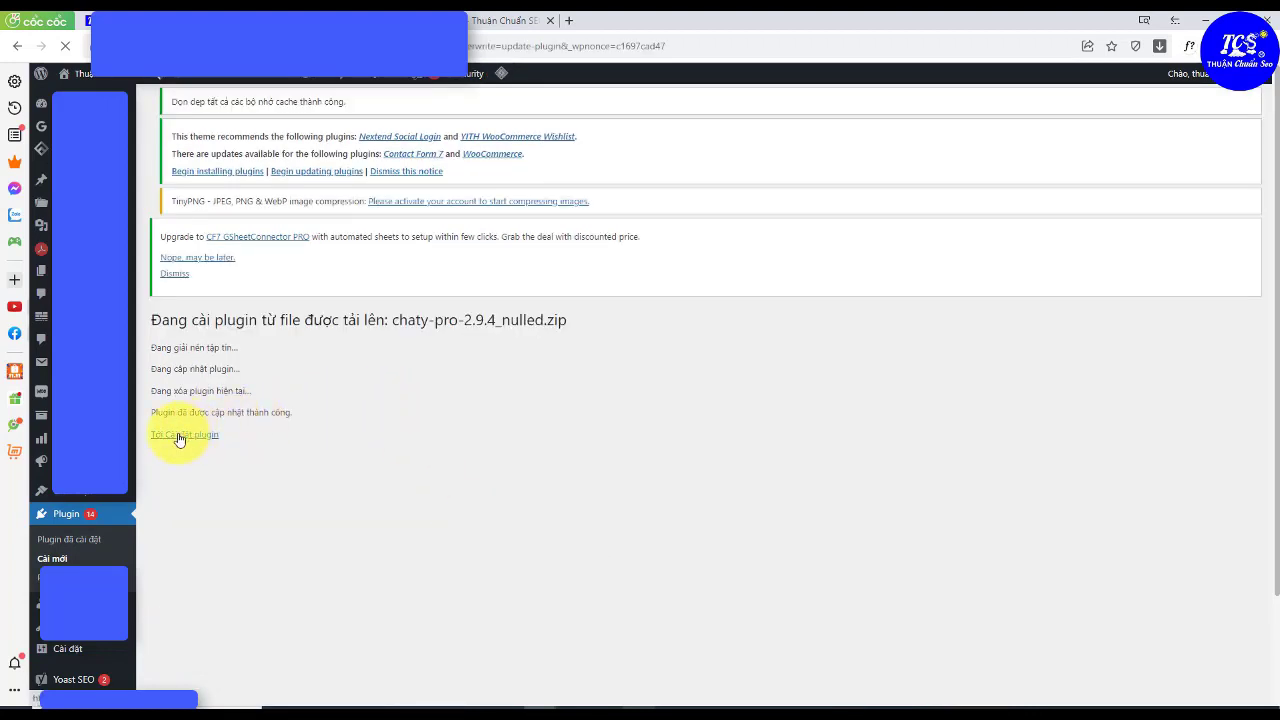
left_click(178, 434)
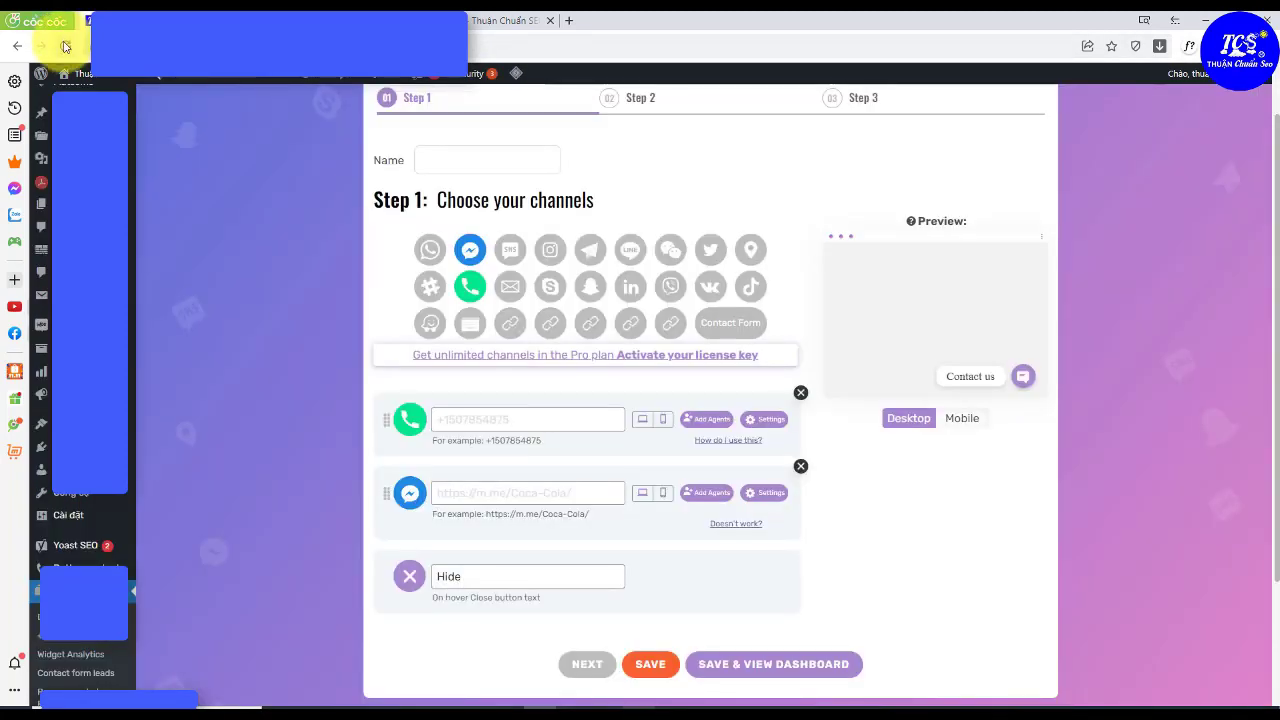
left_click(65, 46)
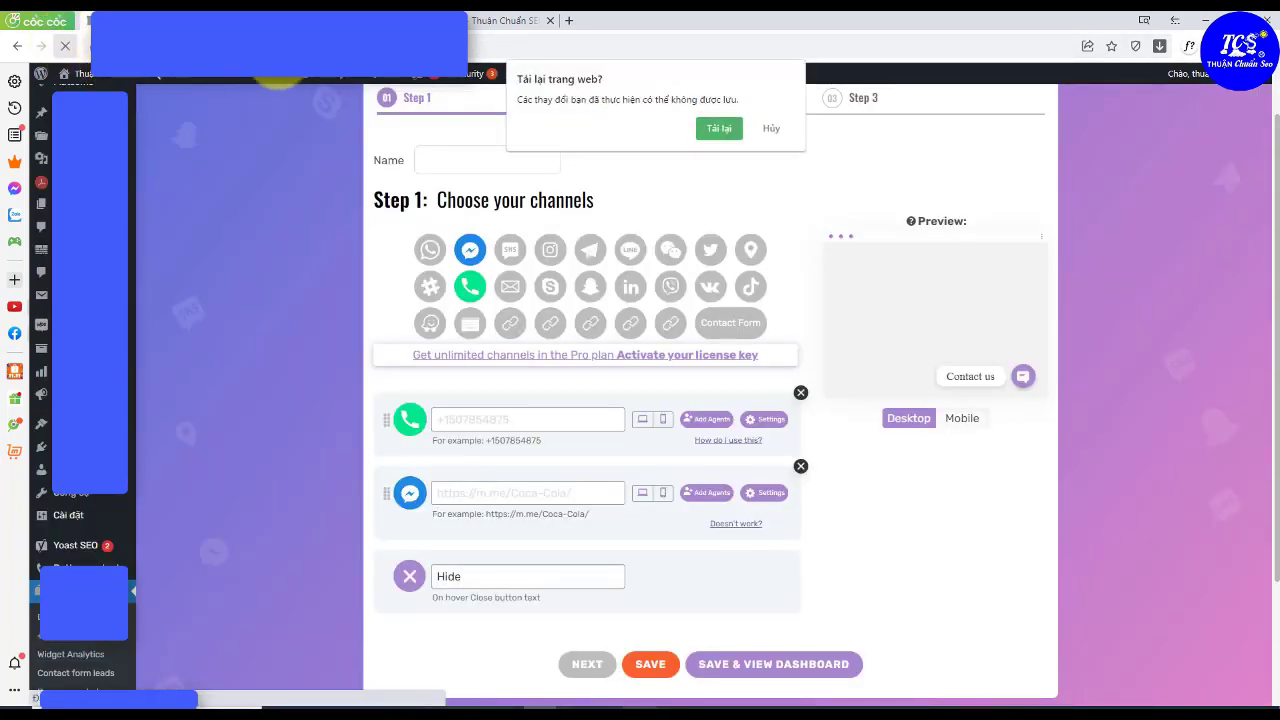
left_click(712, 126)
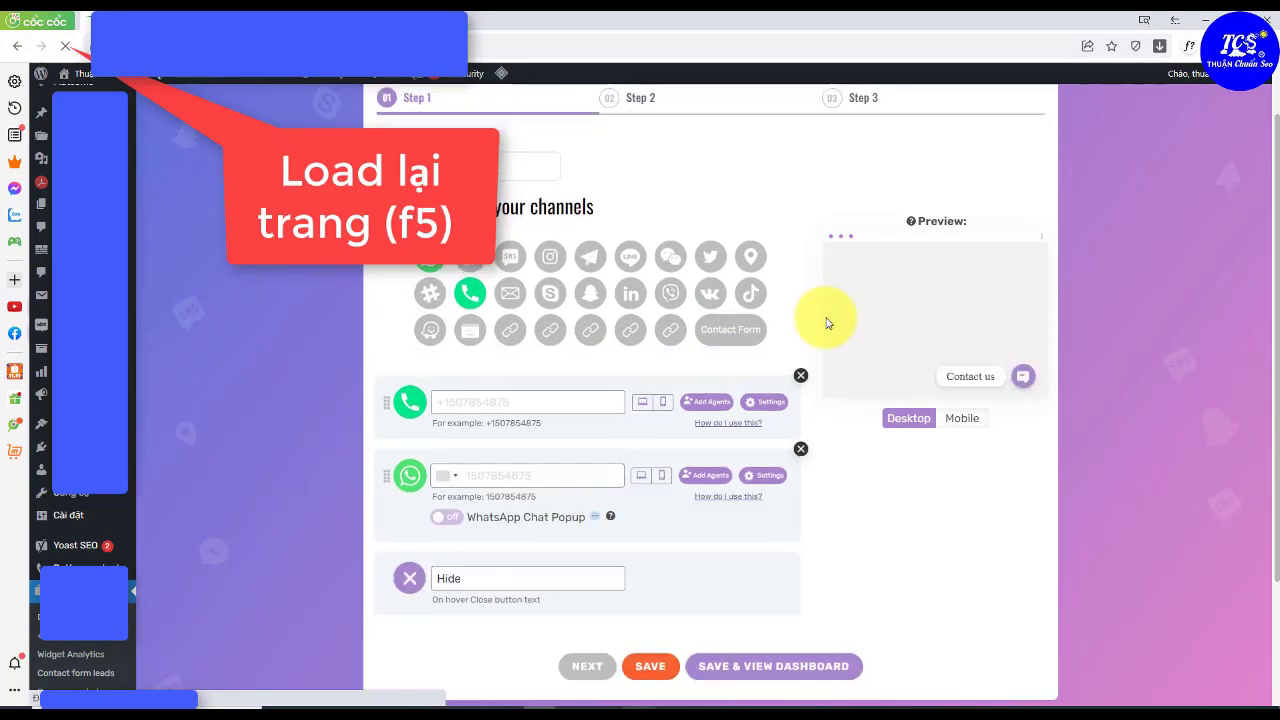
Remove the WhatsApp channel from the widget and add Telegram, Facebook Messenger, TikTok and Instagram.
left_click(596, 256)
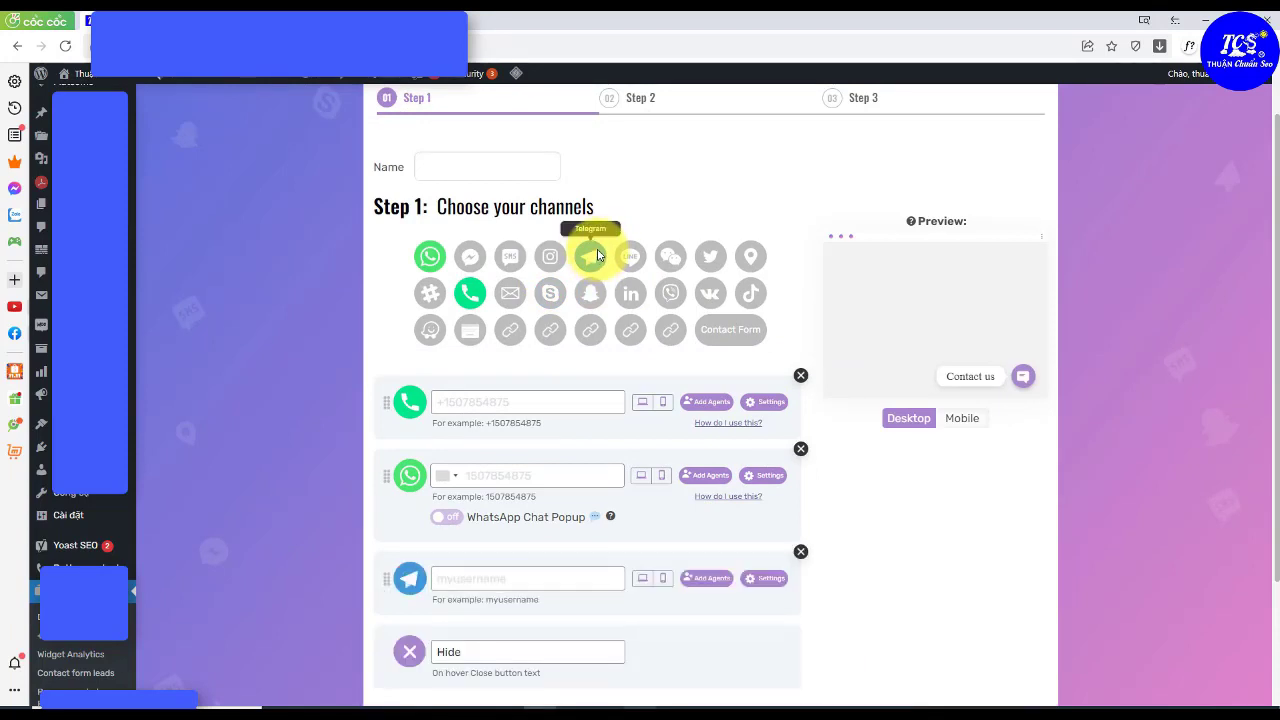
left_click(800, 448)
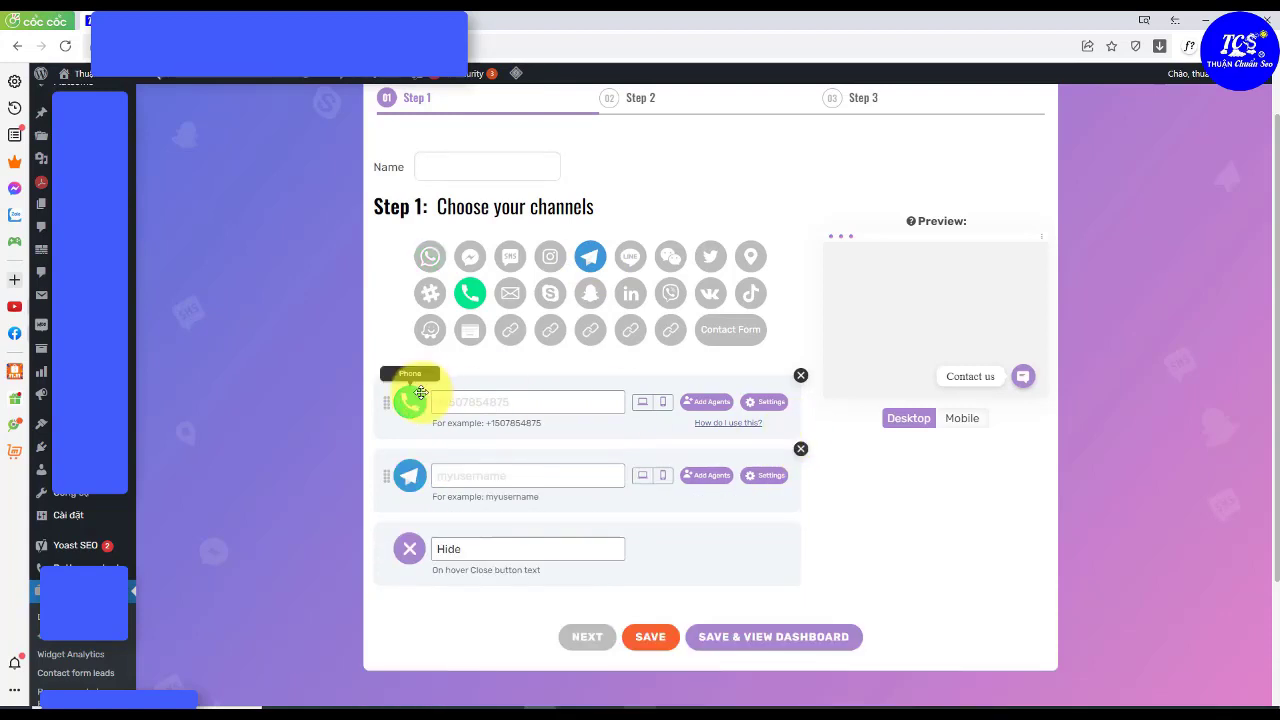
left_click(470, 256)
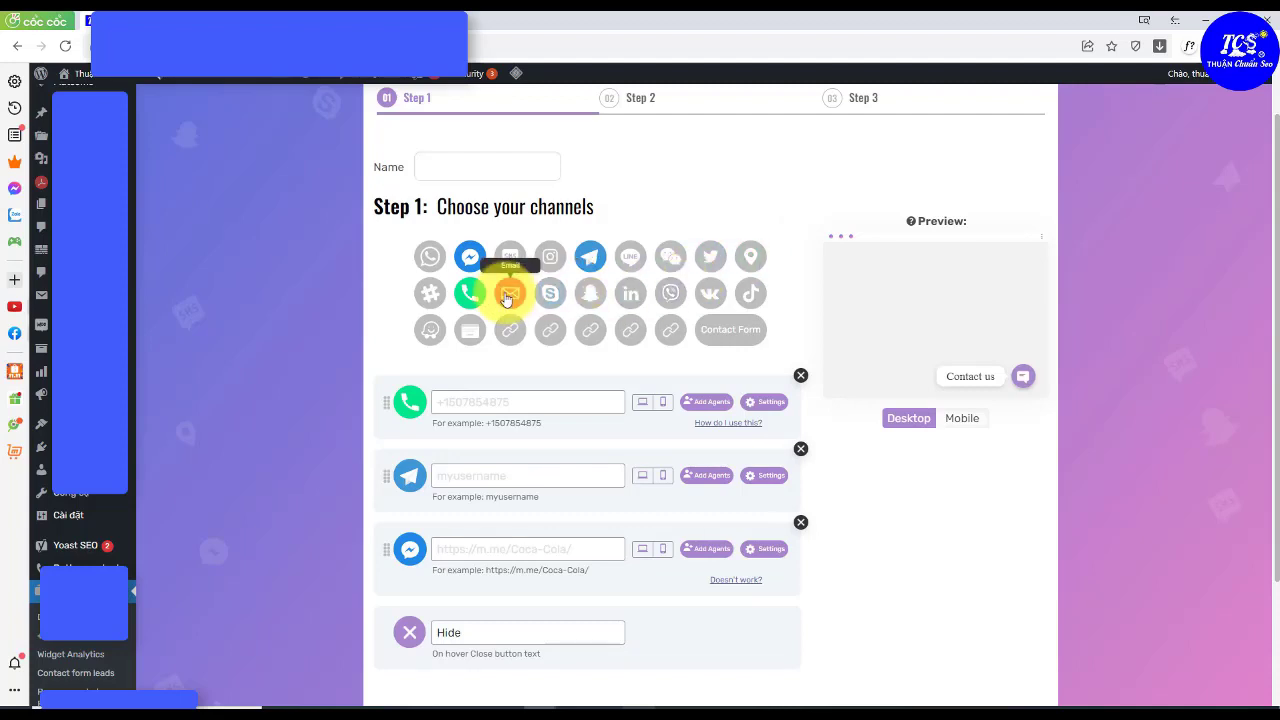
left_click(751, 291)
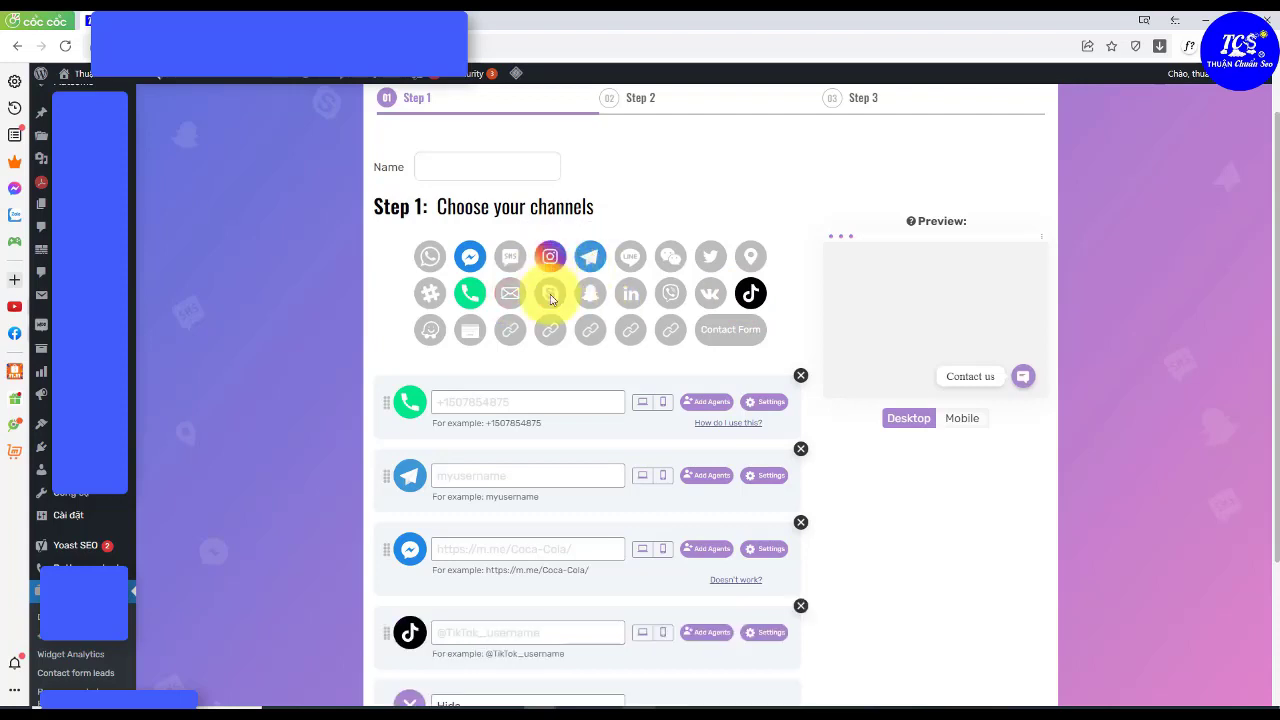
Fill in the phone number, Messenger link and account usernames for all channels, including an added LinkedIn, and test the preview's contact button.
scroll(553, 360, "down", 2)
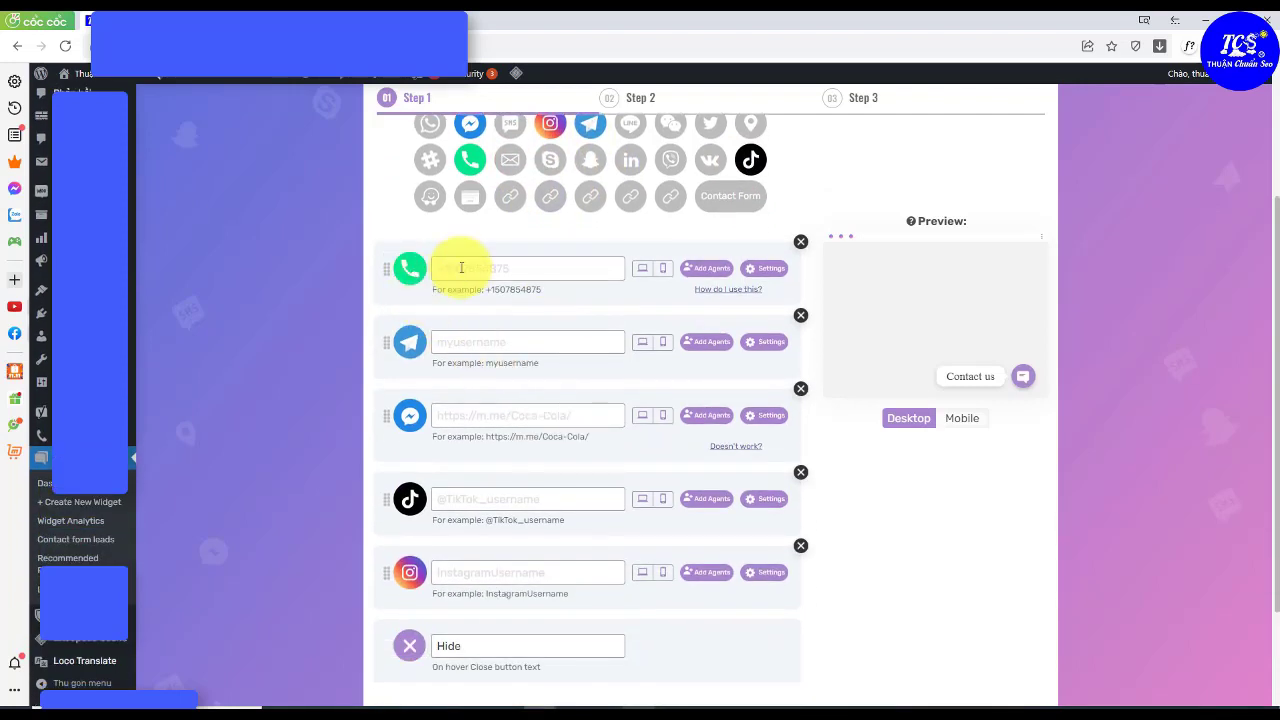
left_click(461, 268)
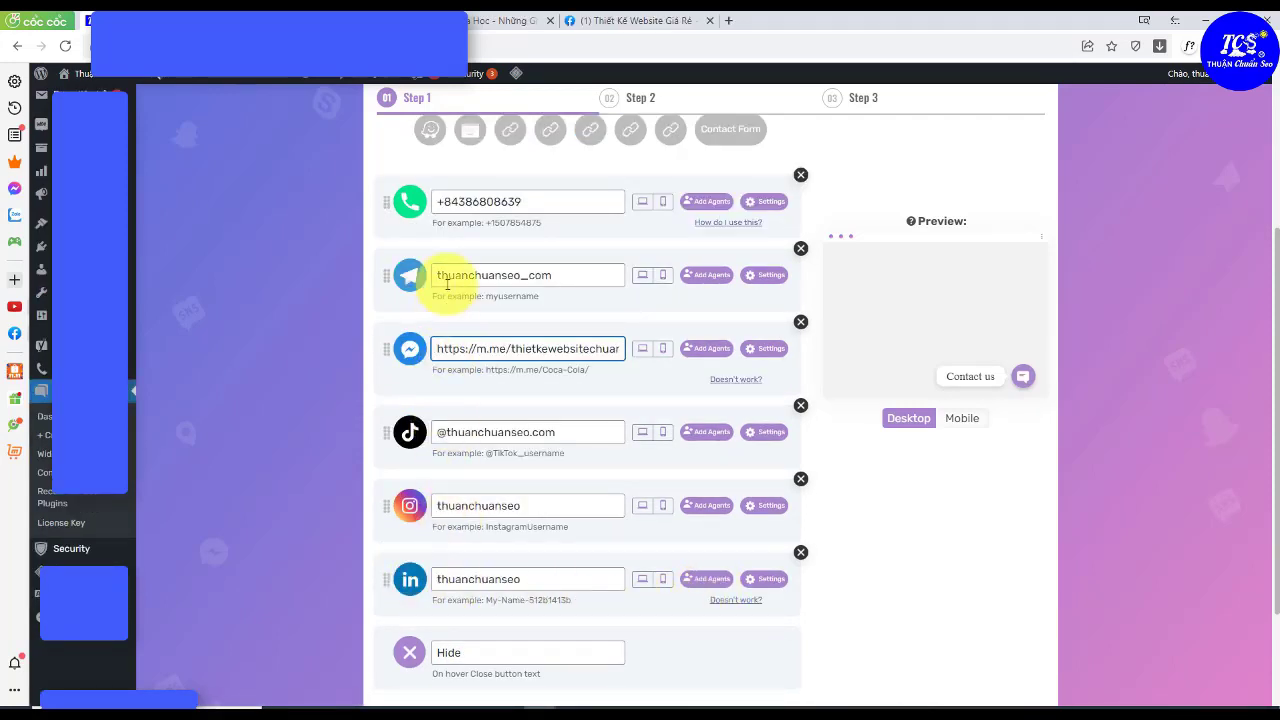
left_click(1024, 377)
left_click(1024, 377)
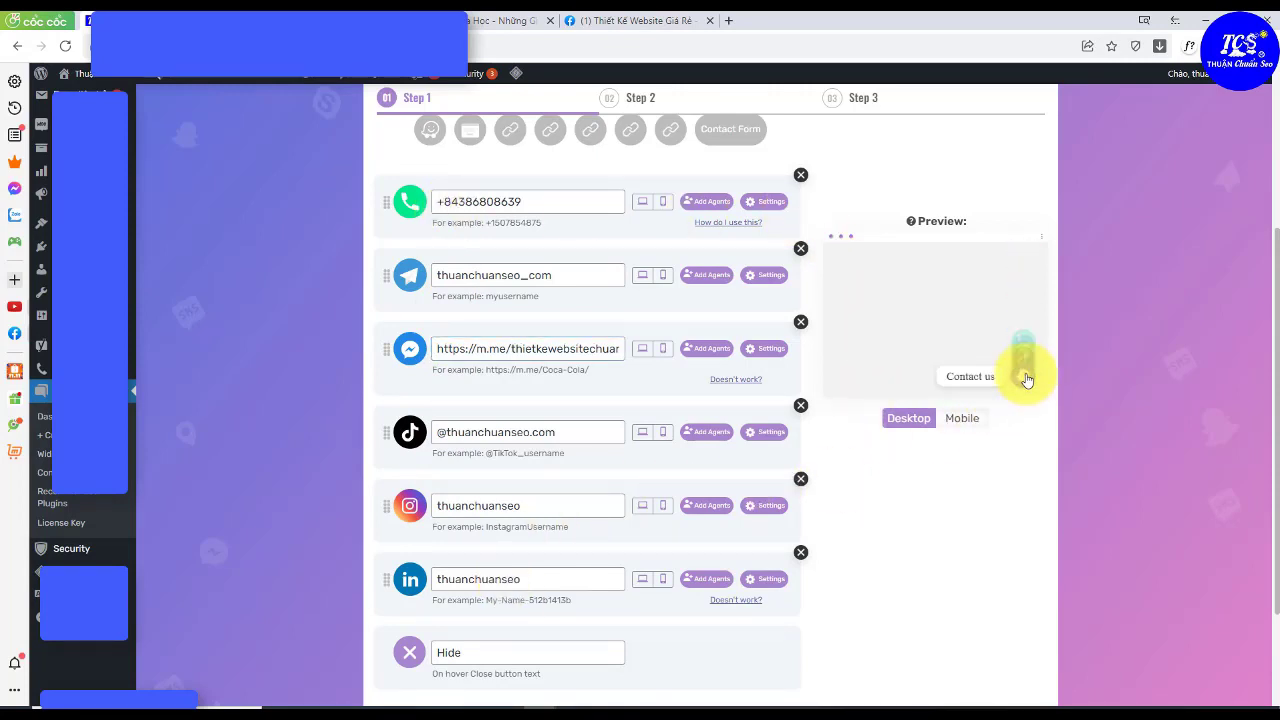
left_click(1024, 377)
left_click(1024, 377)
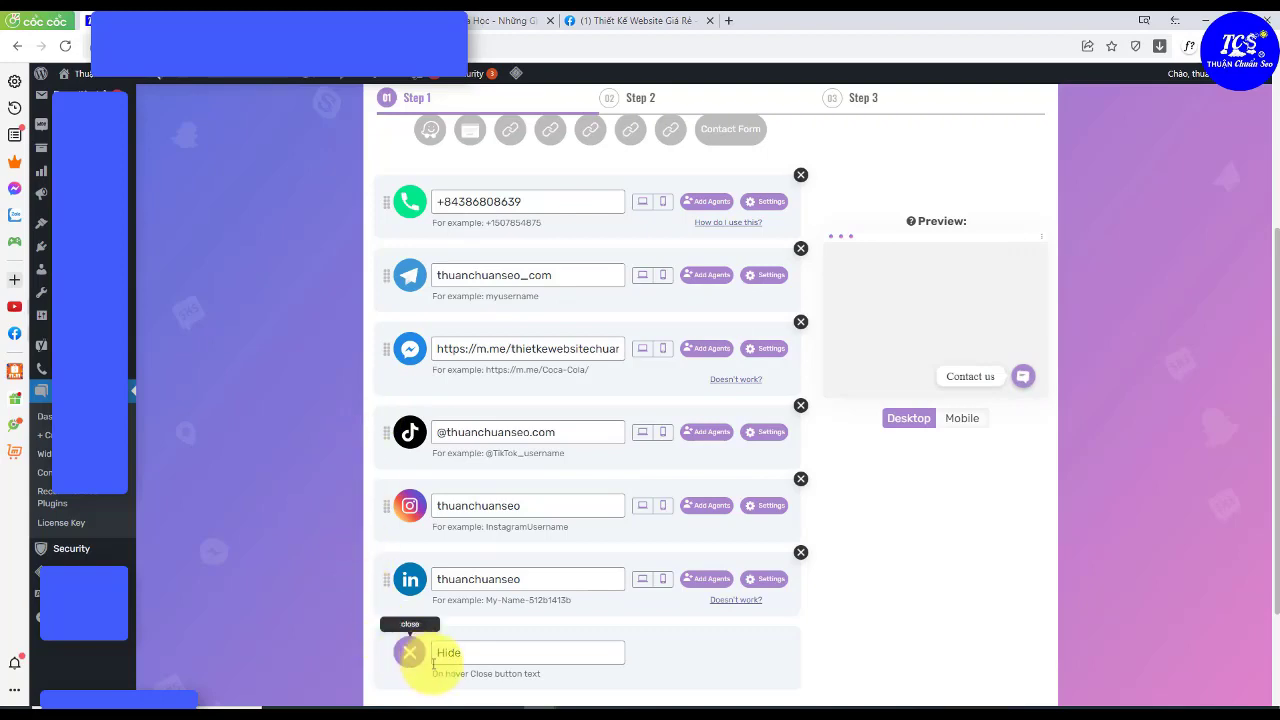
Change the close button's hover text to "Ẩn" and save the widget.
scroll(620, 516, "down", 1)
scroll(620, 516, "down", 1)
left_click_drag(551, 521, 432, 520)
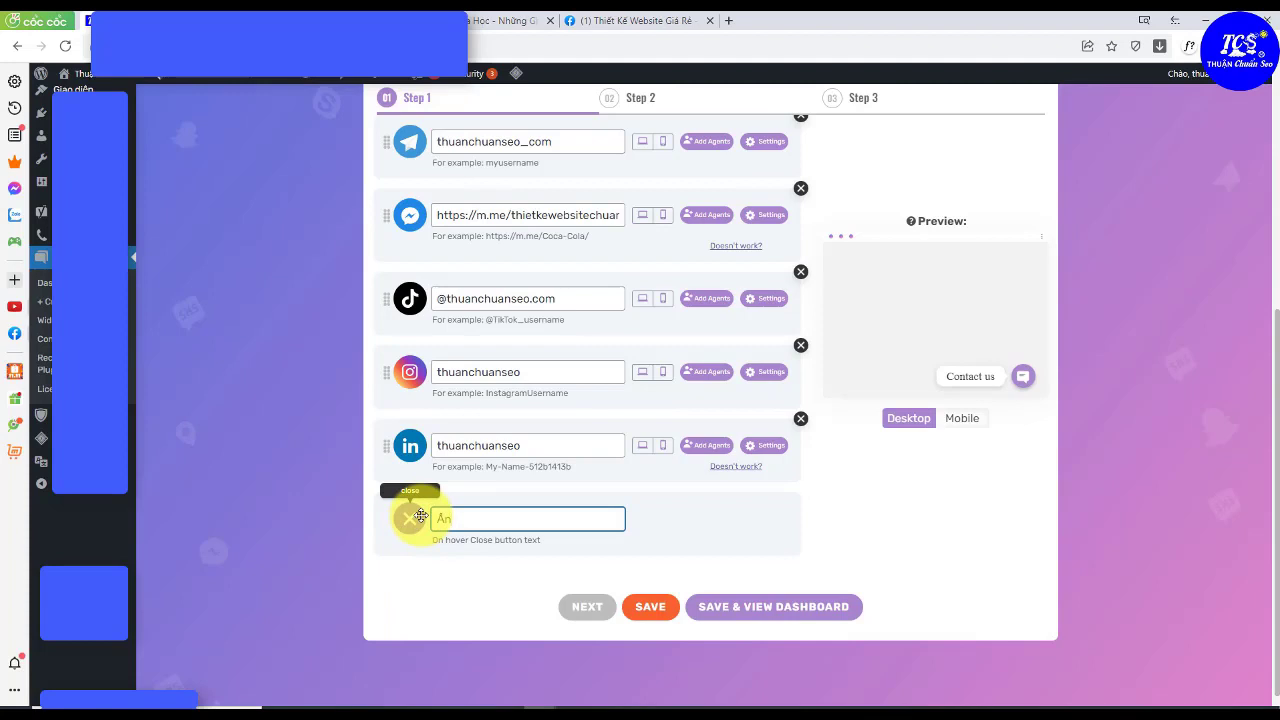
left_click(650, 607)
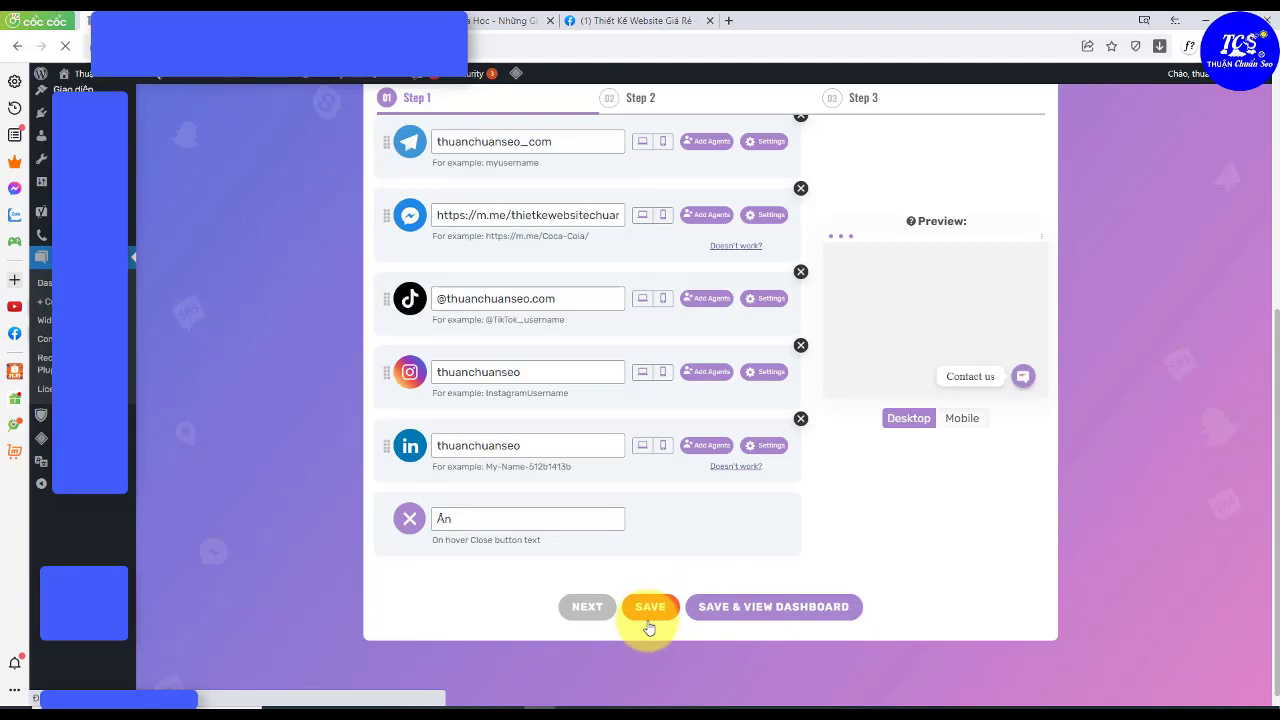
left_click(943, 714)
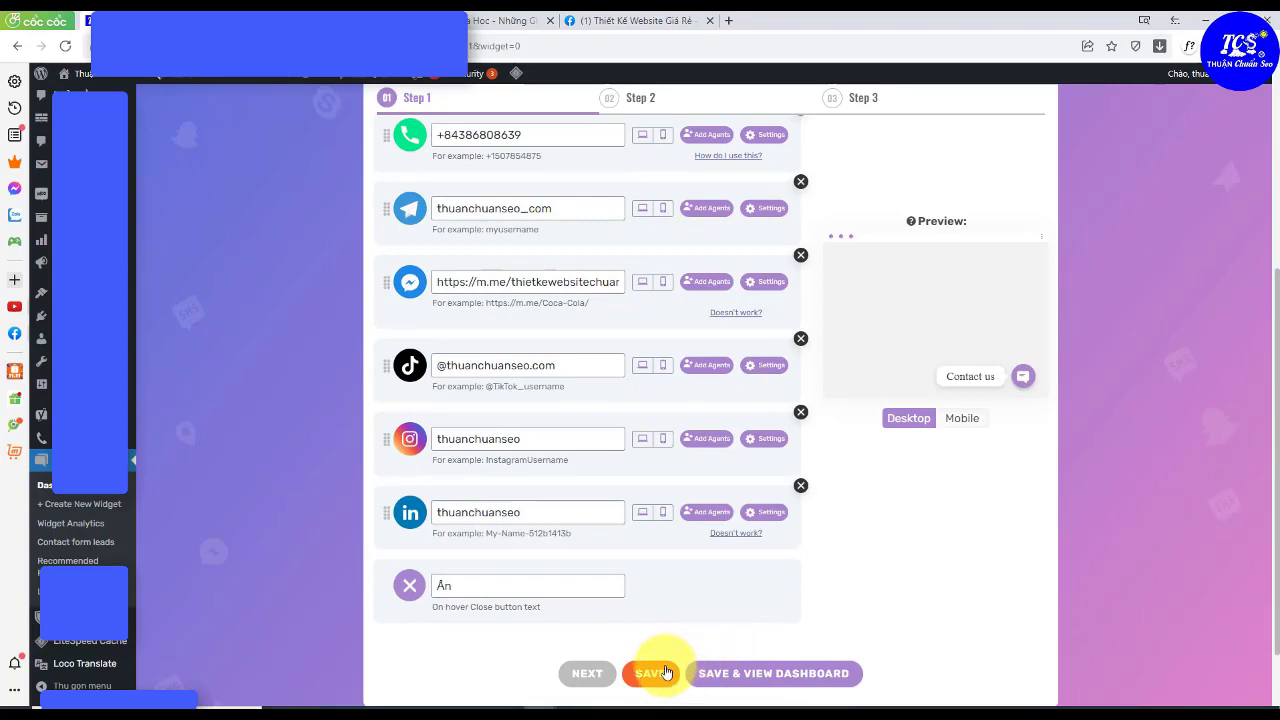
Name the widget "contact" and go to the Step 2 widget customization.
scroll(767, 540, "up", 5)
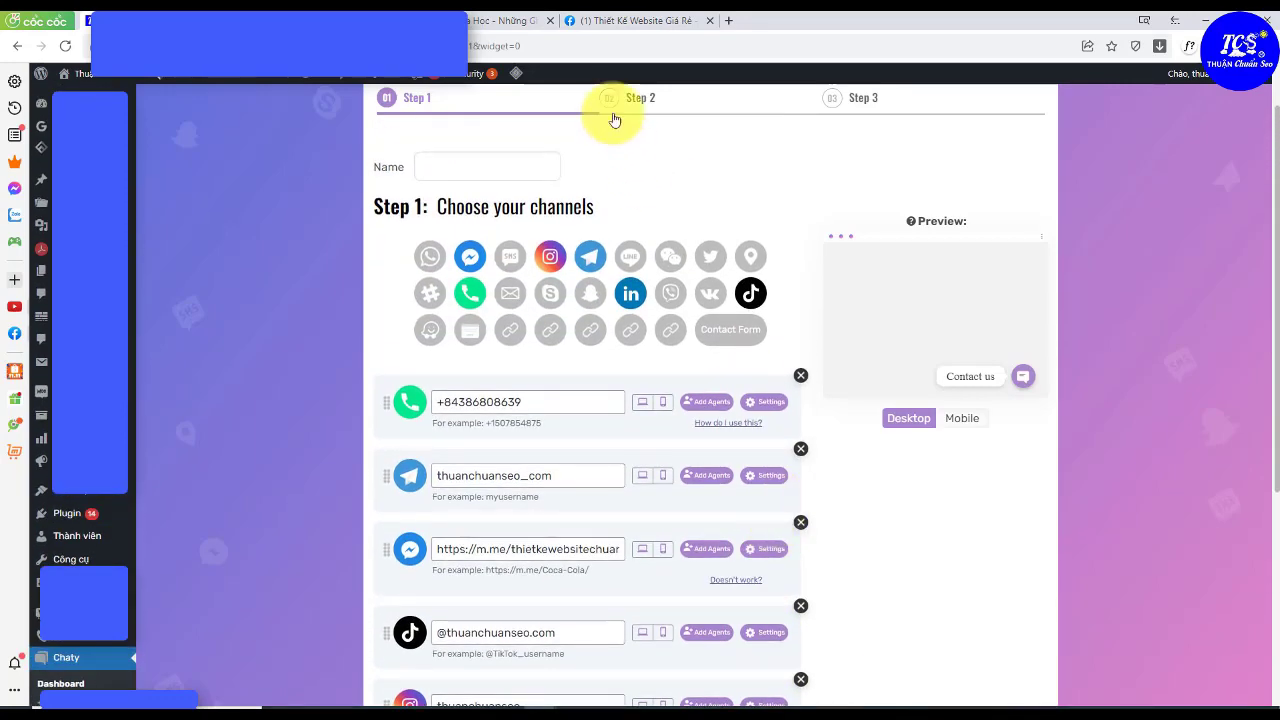
left_click(627, 104)
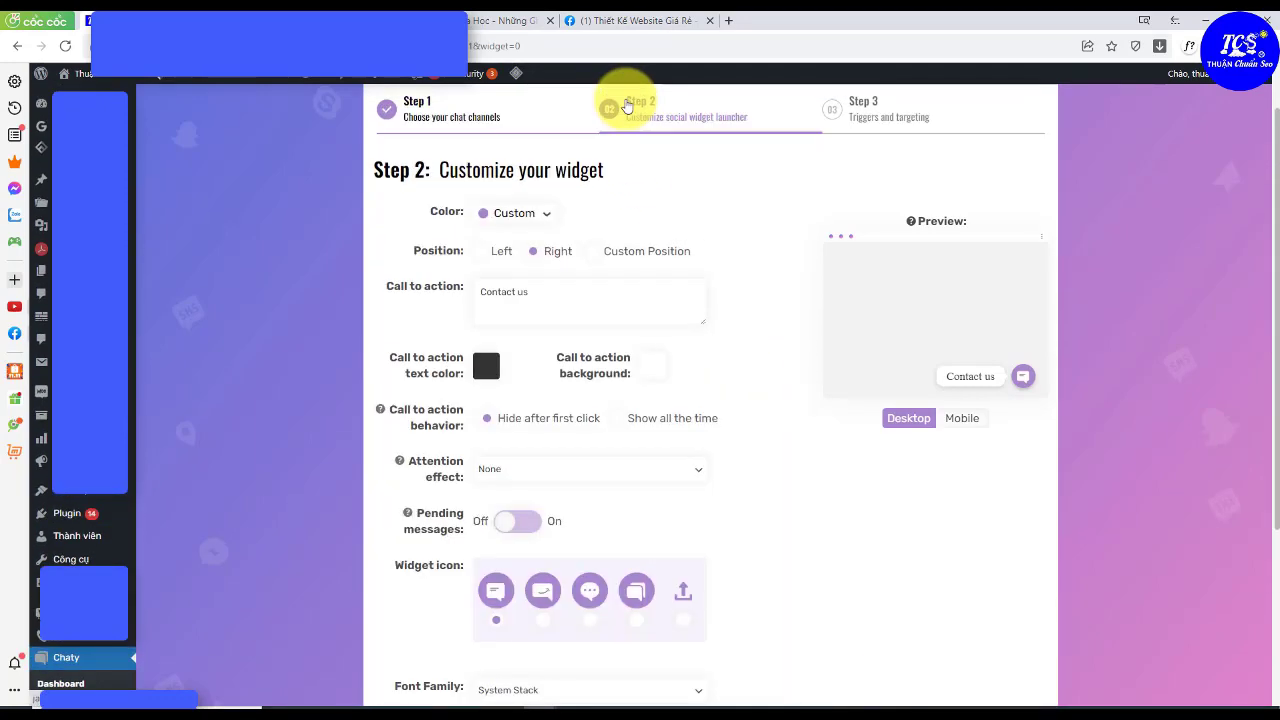
left_click(457, 114)
left_click(443, 165)
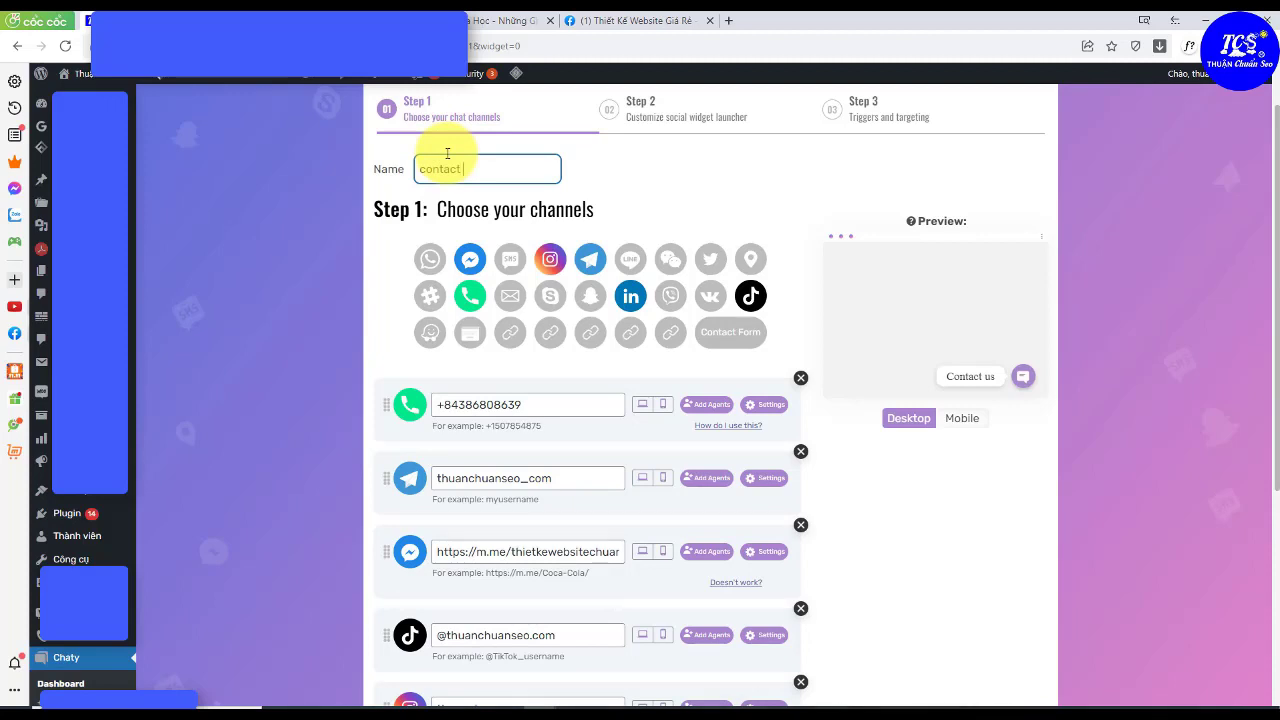
left_click(648, 111)
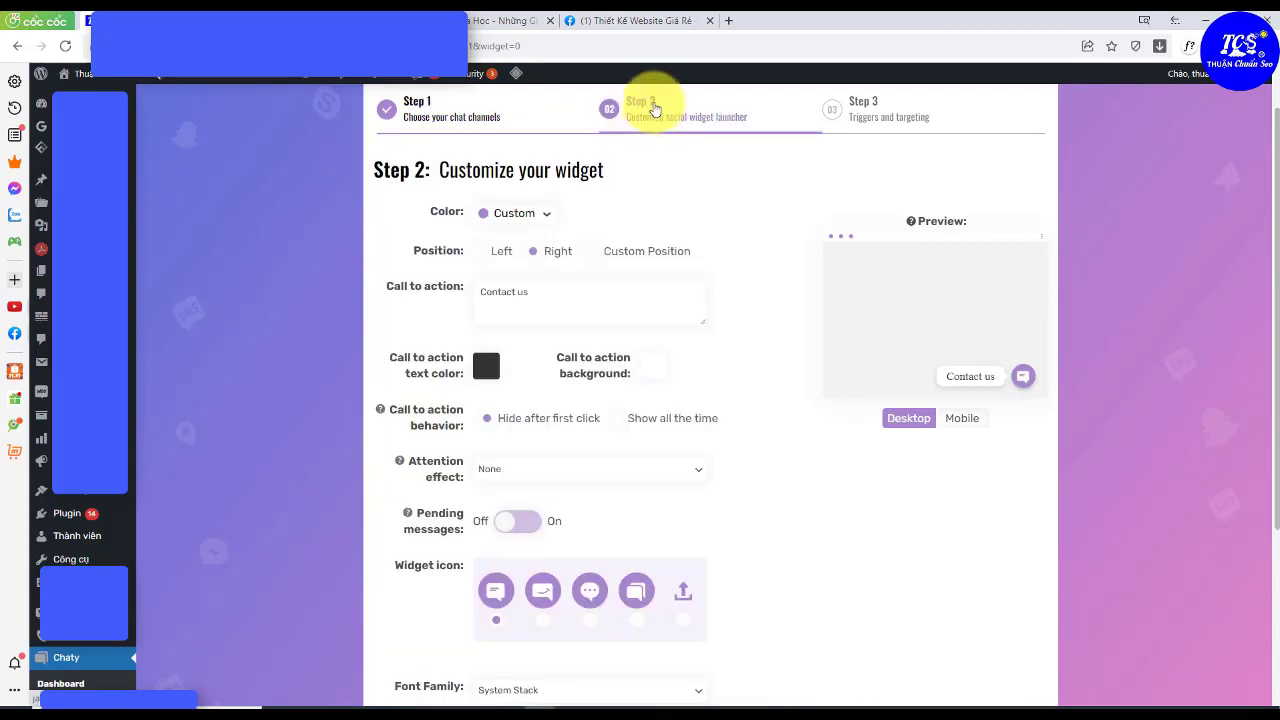
Check Step 1 briefly, return to Step 2 and set the widget's call to action text to "Liên Hệ Chúng Tôi".
left_click(413, 121)
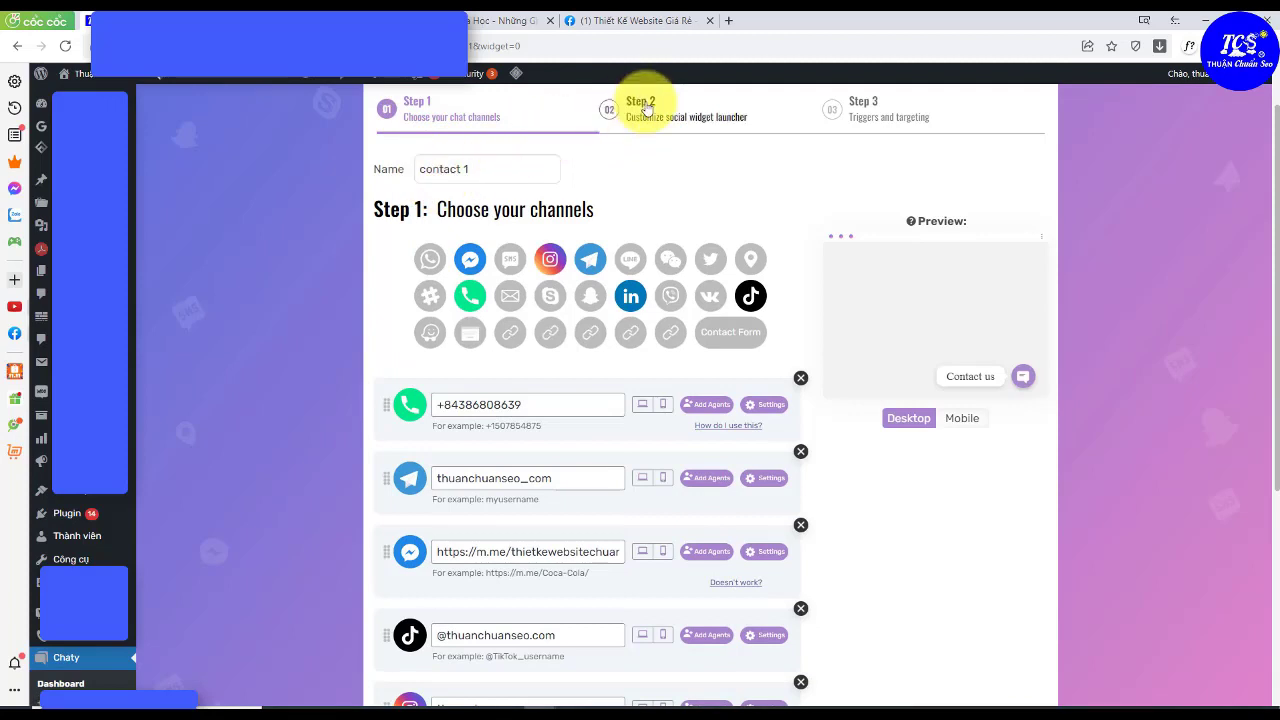
left_click(609, 111)
left_click_drag(441, 170, 634, 177)
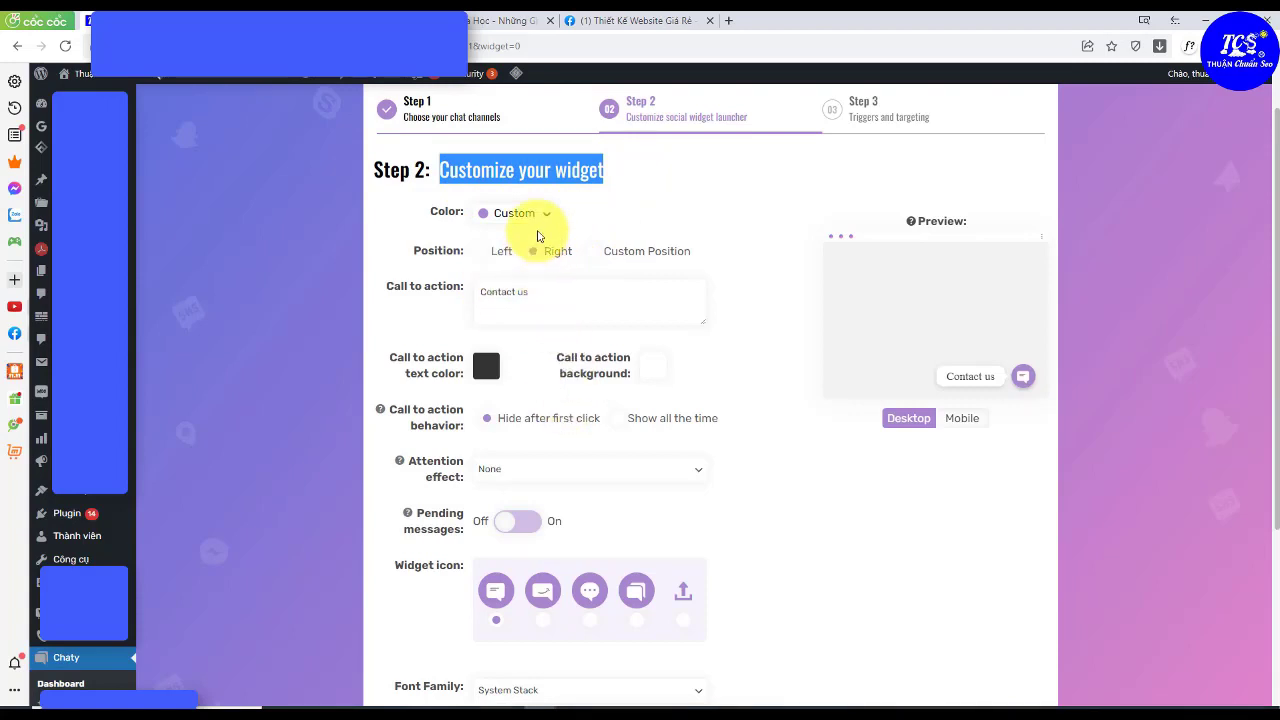
left_click_drag(530, 290, 459, 296)
type("L")
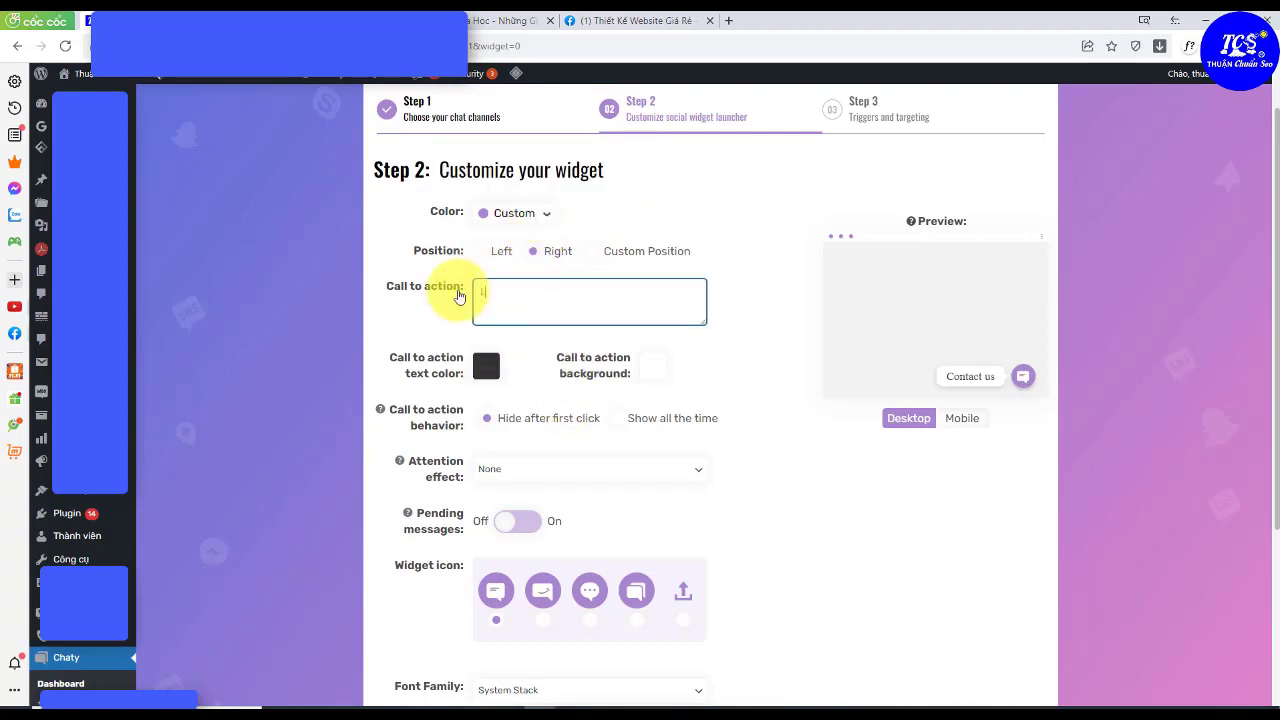
type("iên Hệ Chúng Tôi")
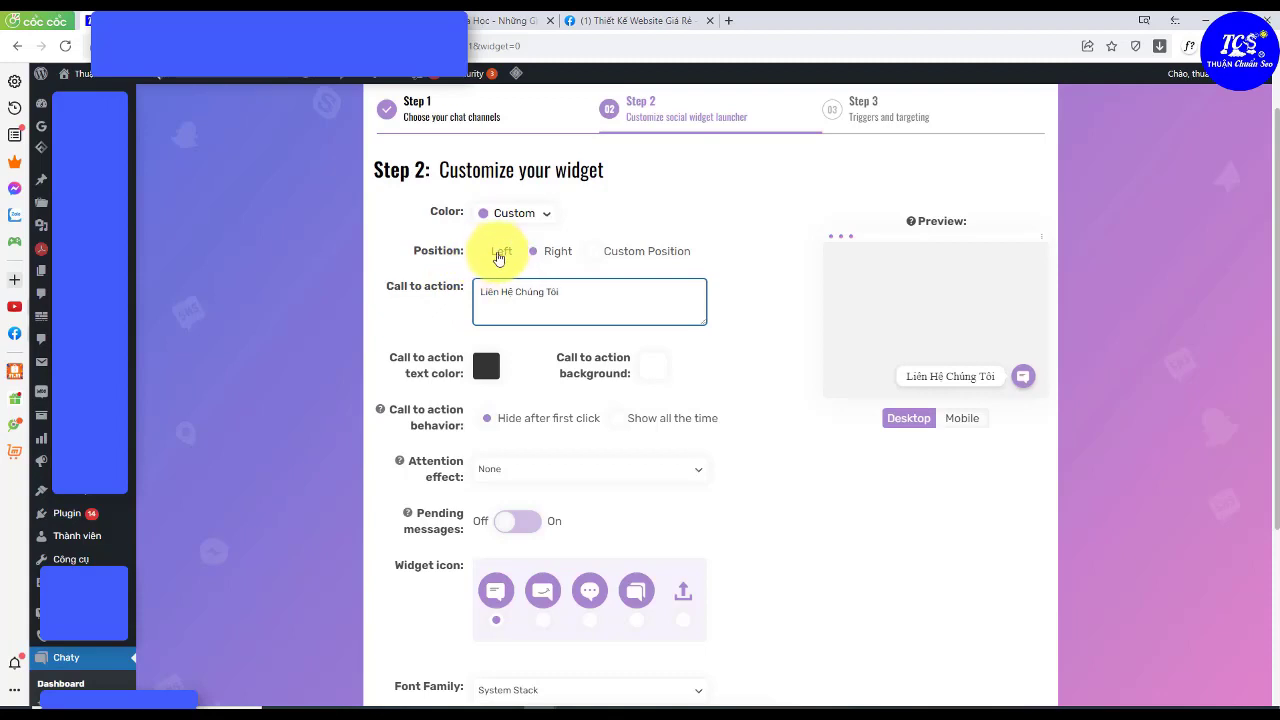
Try the custom widget position and look over its side and bottom spacing settings.
left_click_drag(414, 257, 486, 251)
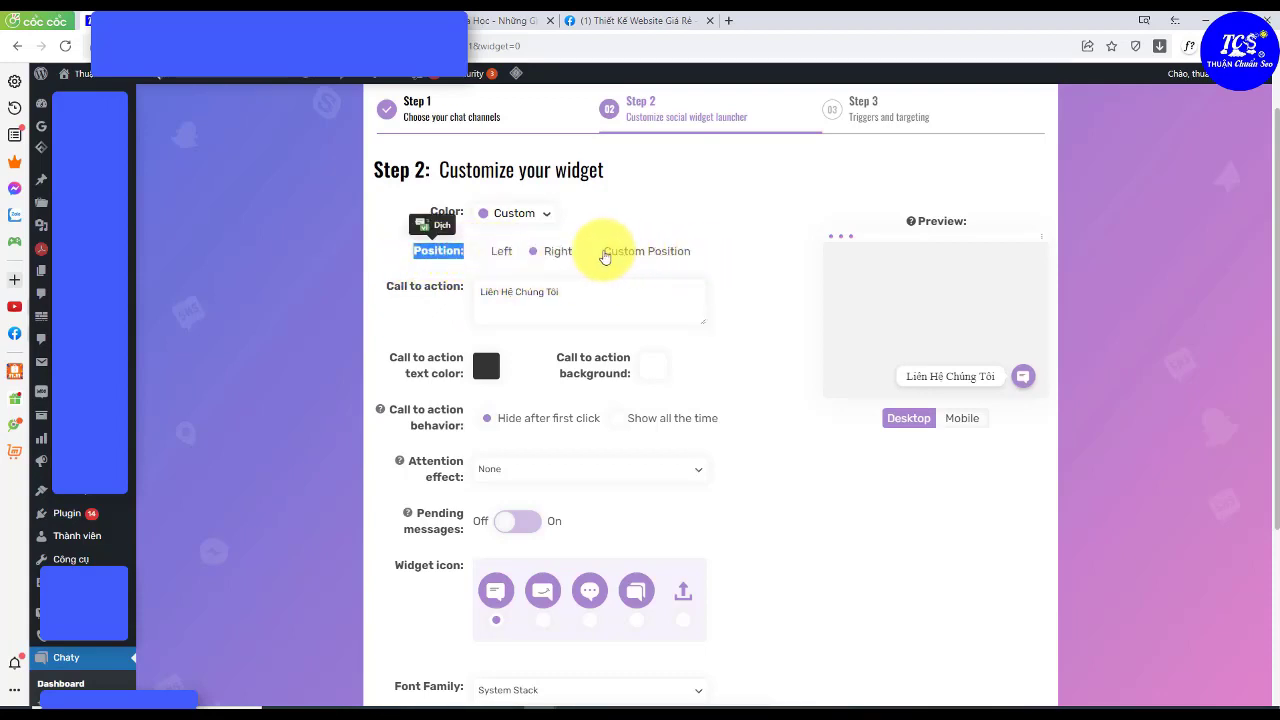
left_click(752, 362)
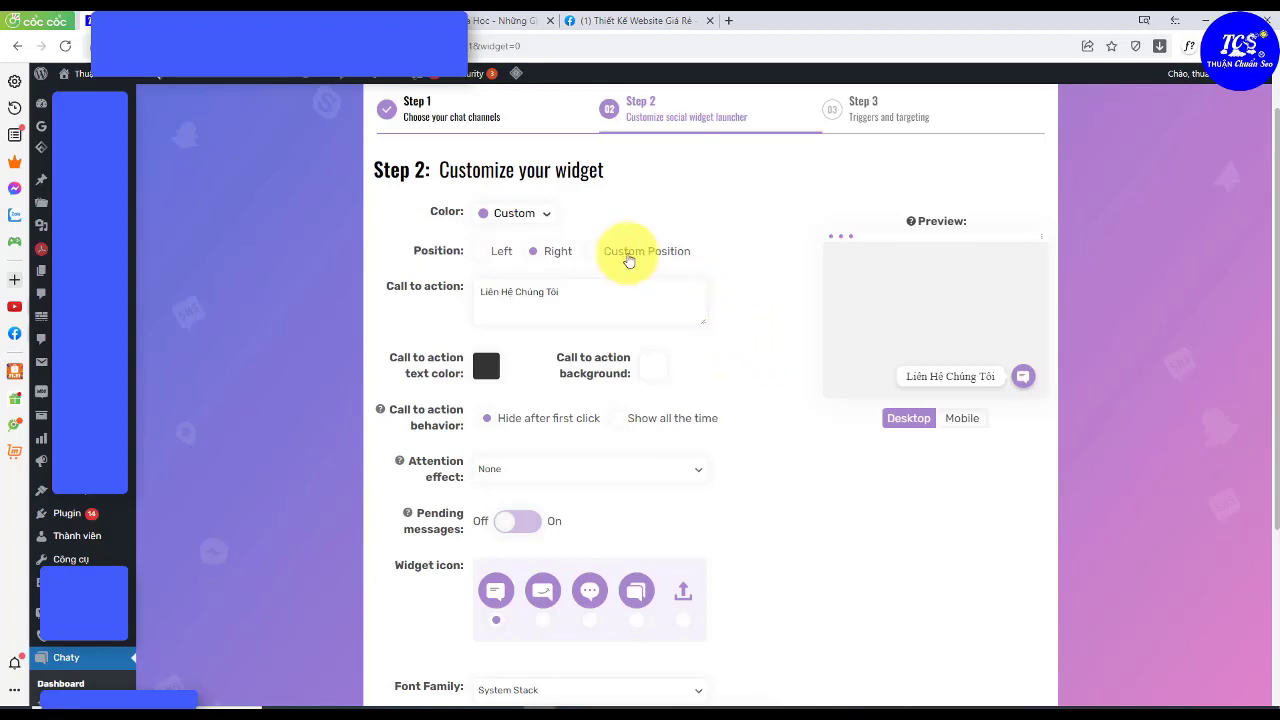
left_click(595, 252)
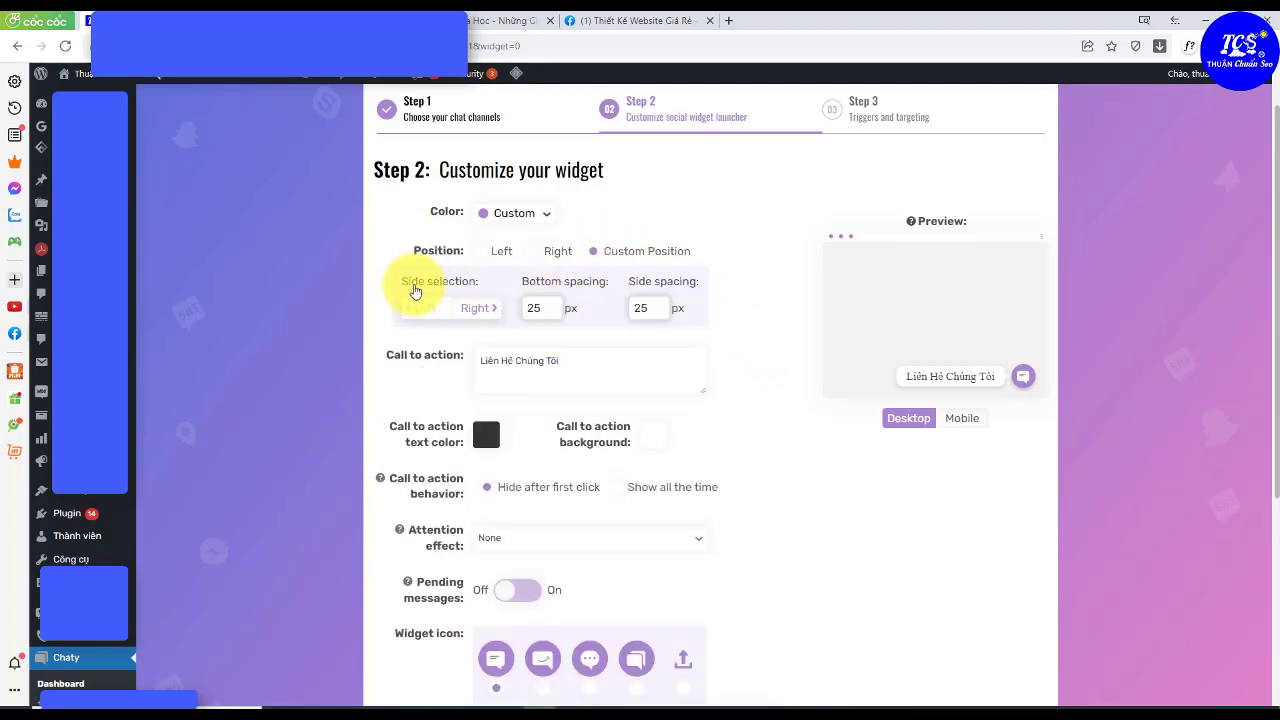
left_click_drag(629, 283, 690, 272)
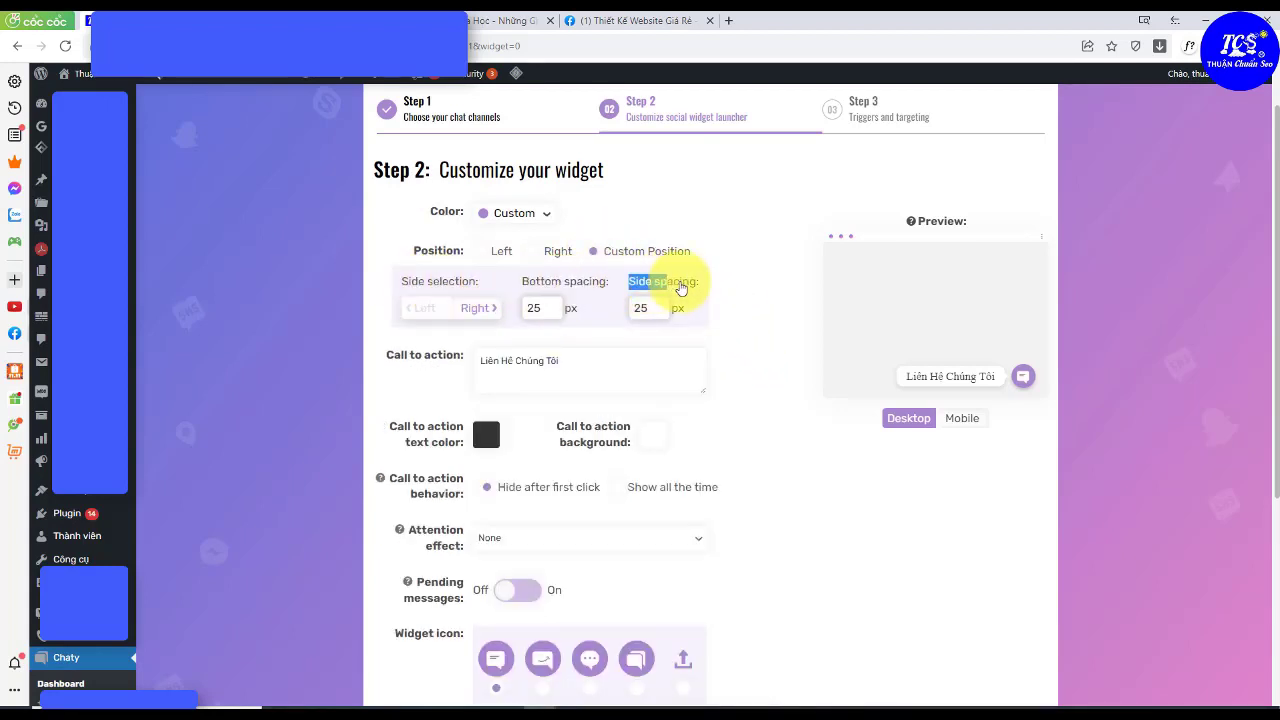
double_click(532, 281)
left_click_drag(565, 287, 594, 280)
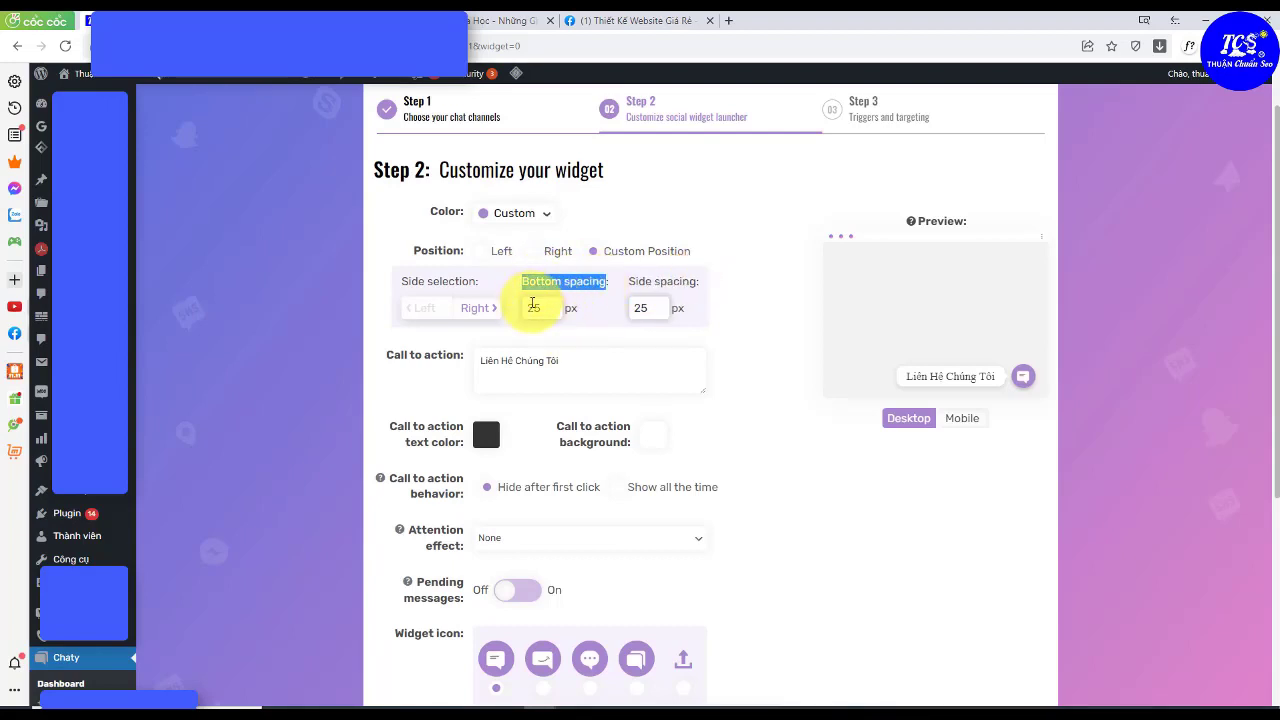
left_click(752, 385)
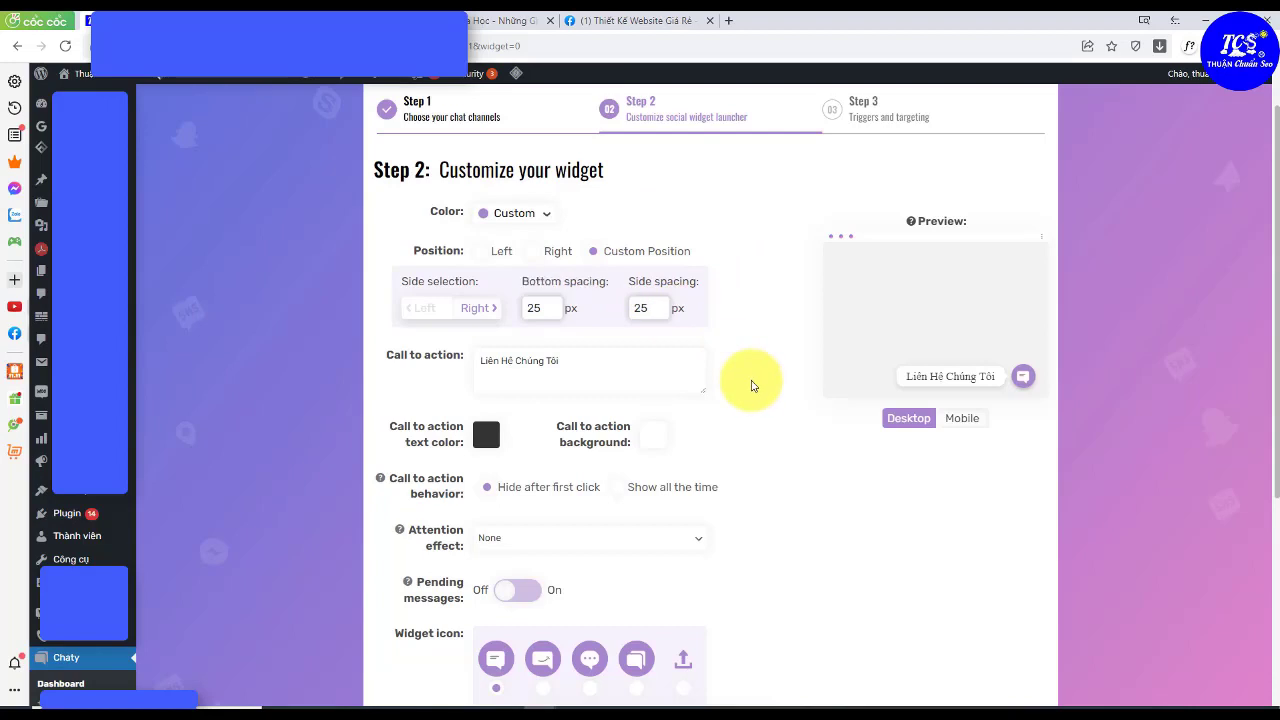
Translate the page into Vietnamese and set the widget position back to the right side.
right_click(752, 385)
left_click(829, 254)
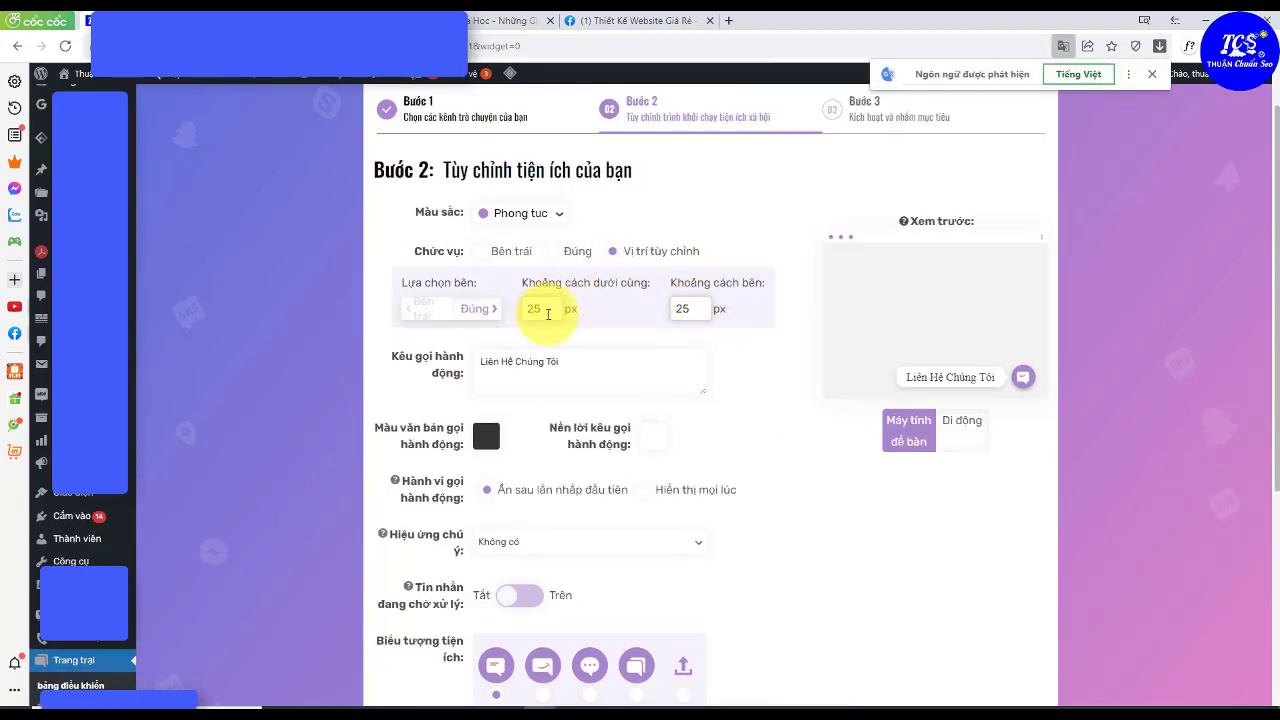
left_click(686, 309)
left_click(548, 309)
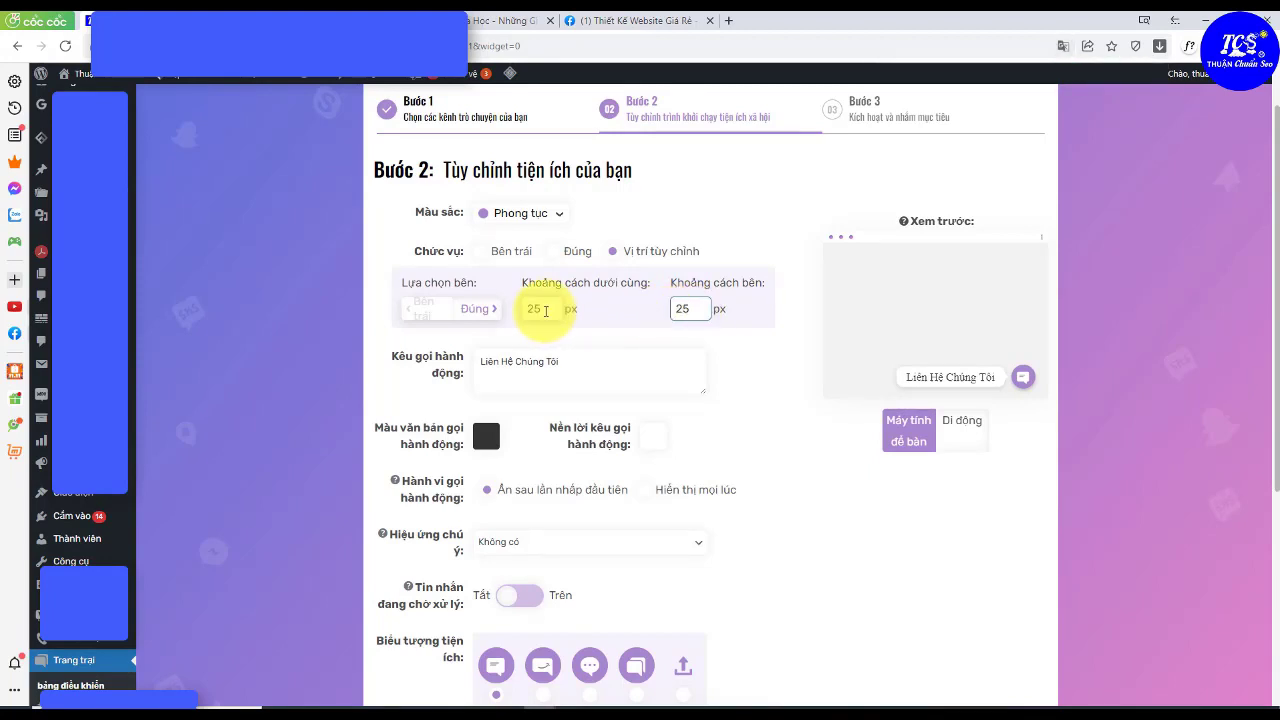
left_click(552, 257)
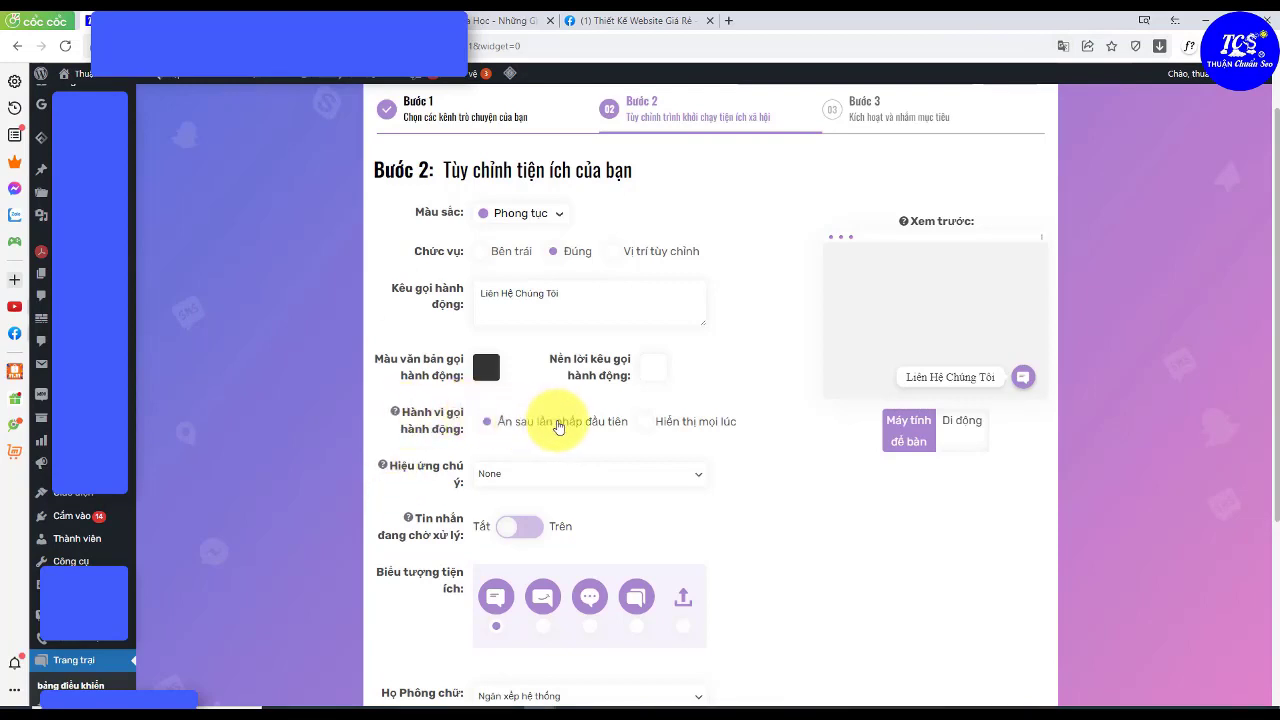
Set the call to action to show all the time and try the Sheen attention effect.
left_click(644, 425)
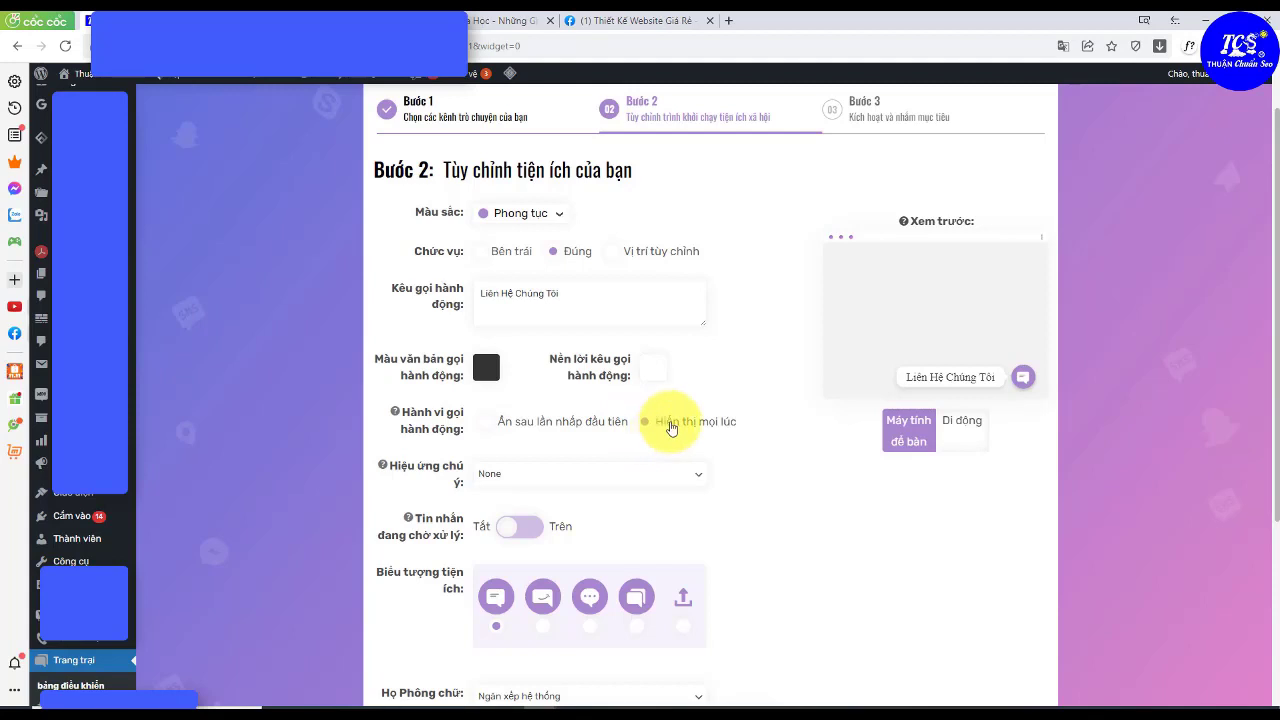
left_click(492, 478)
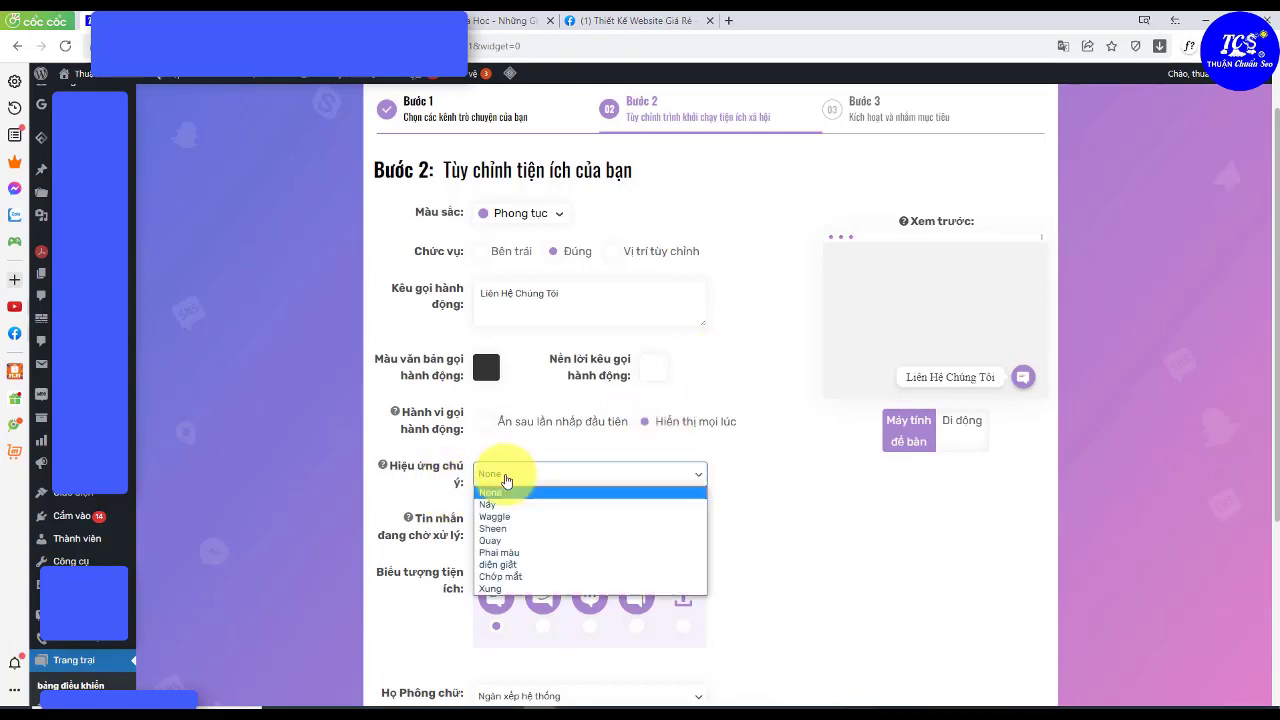
left_click(510, 529)
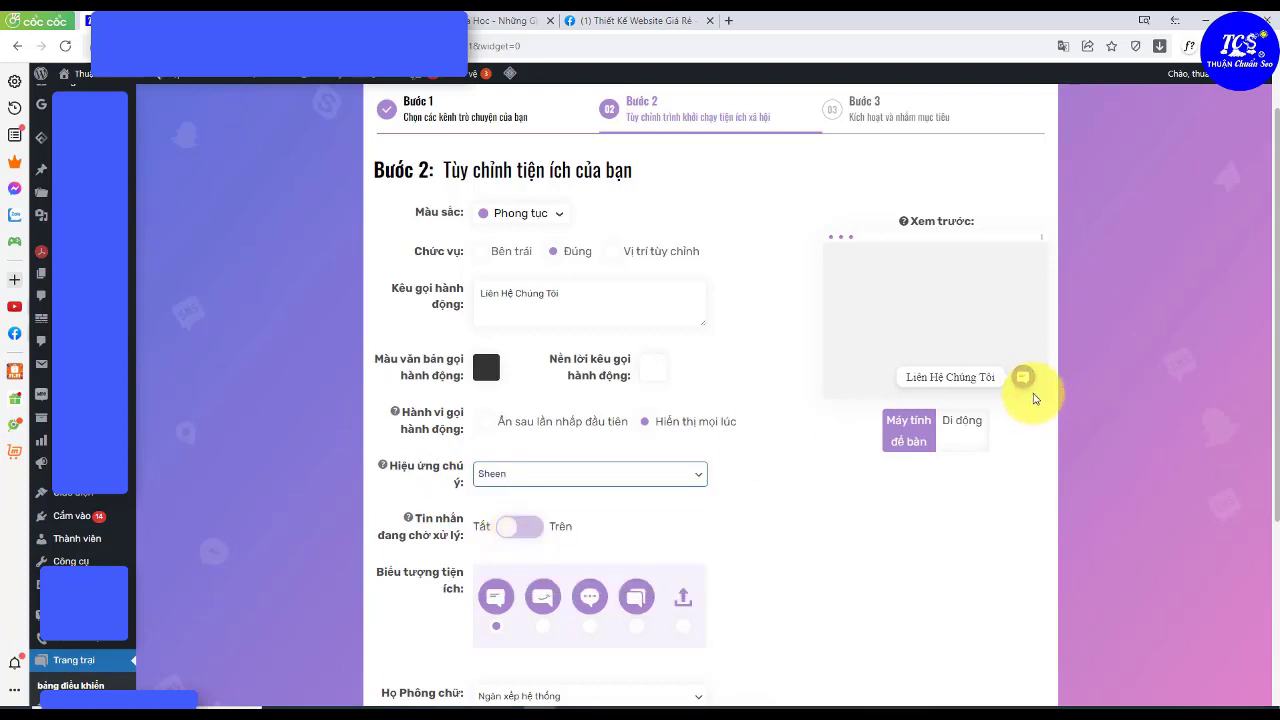
Try the Waggle, "Quay" and "Phai màu" attention effects on the contact button.
left_click(660, 478)
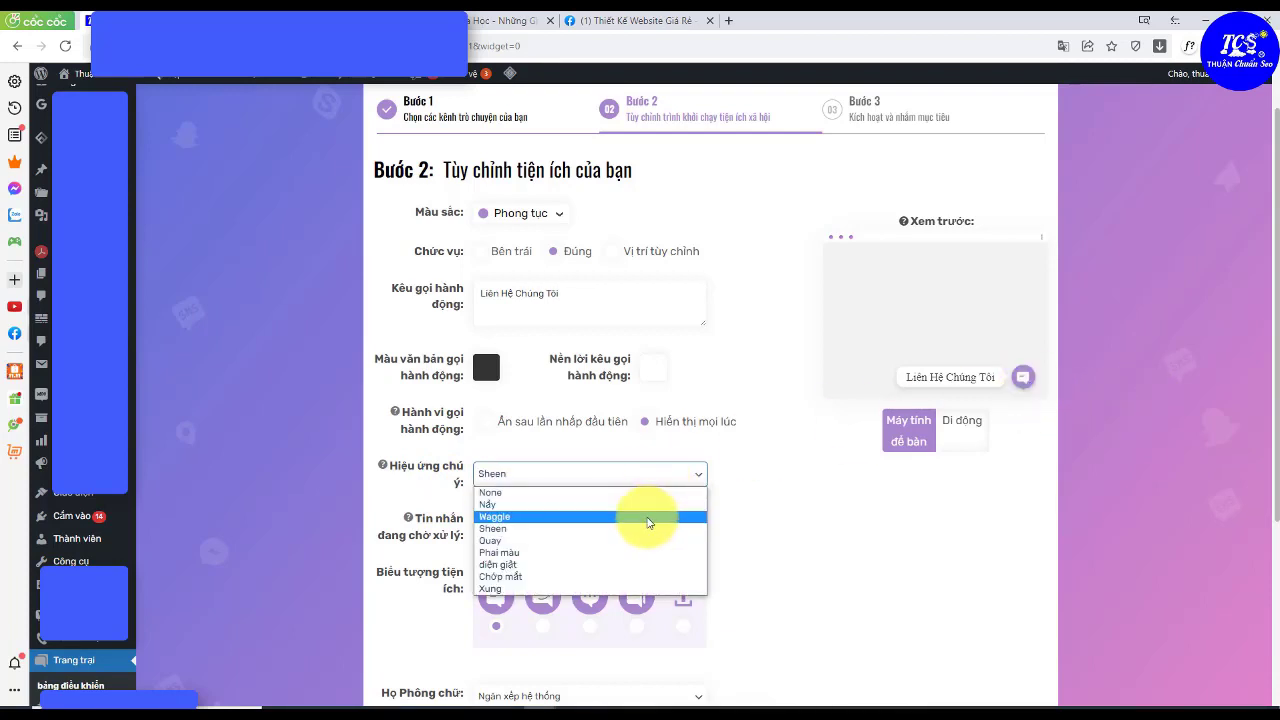
left_click(651, 518)
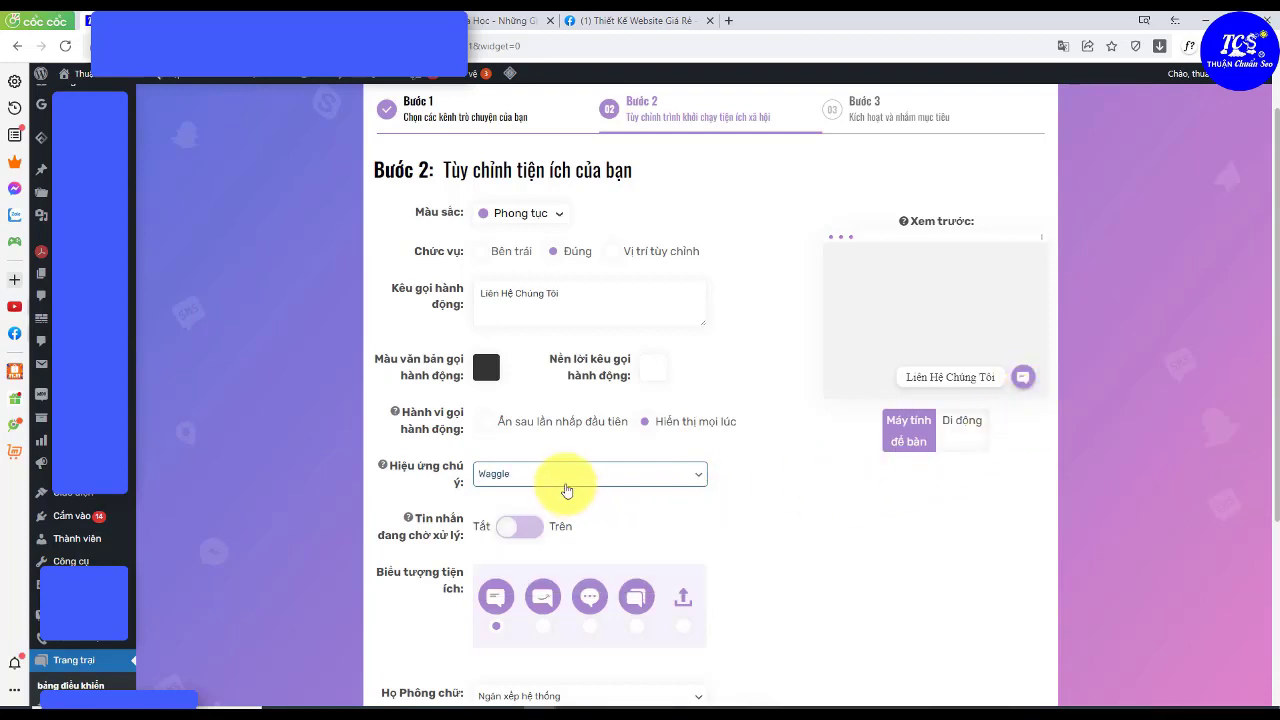
left_click(565, 485)
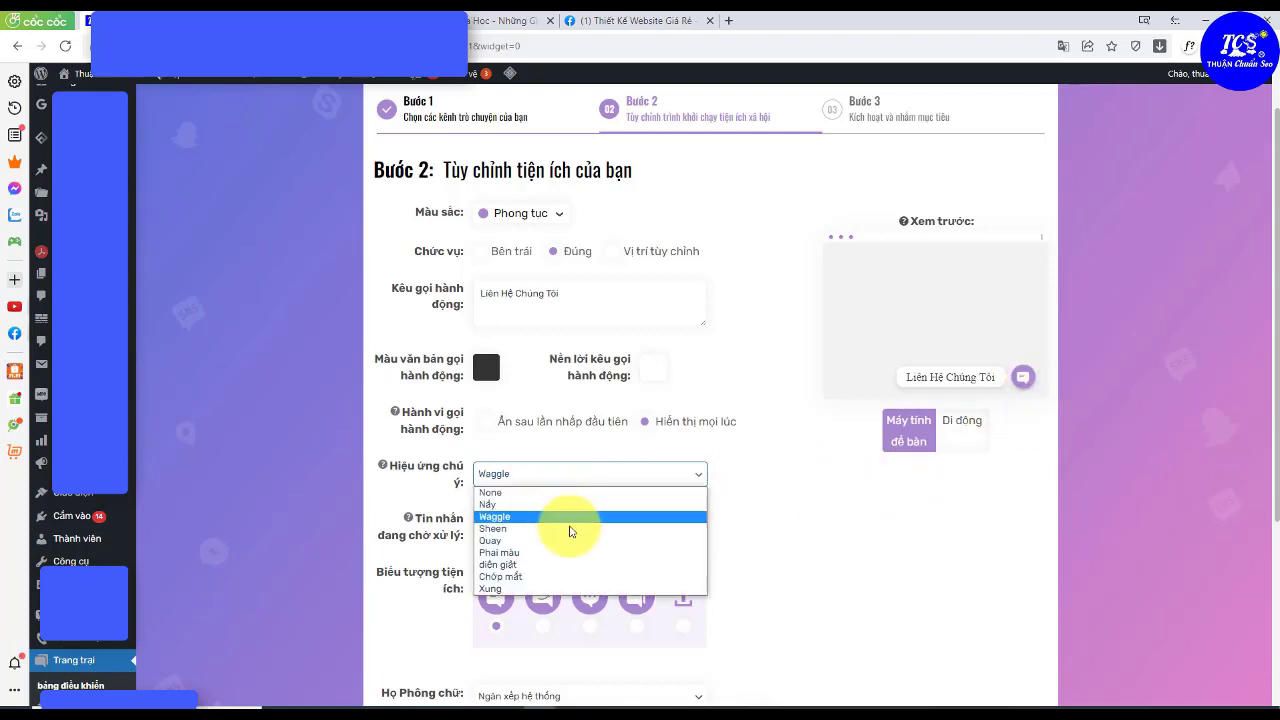
left_click(568, 545)
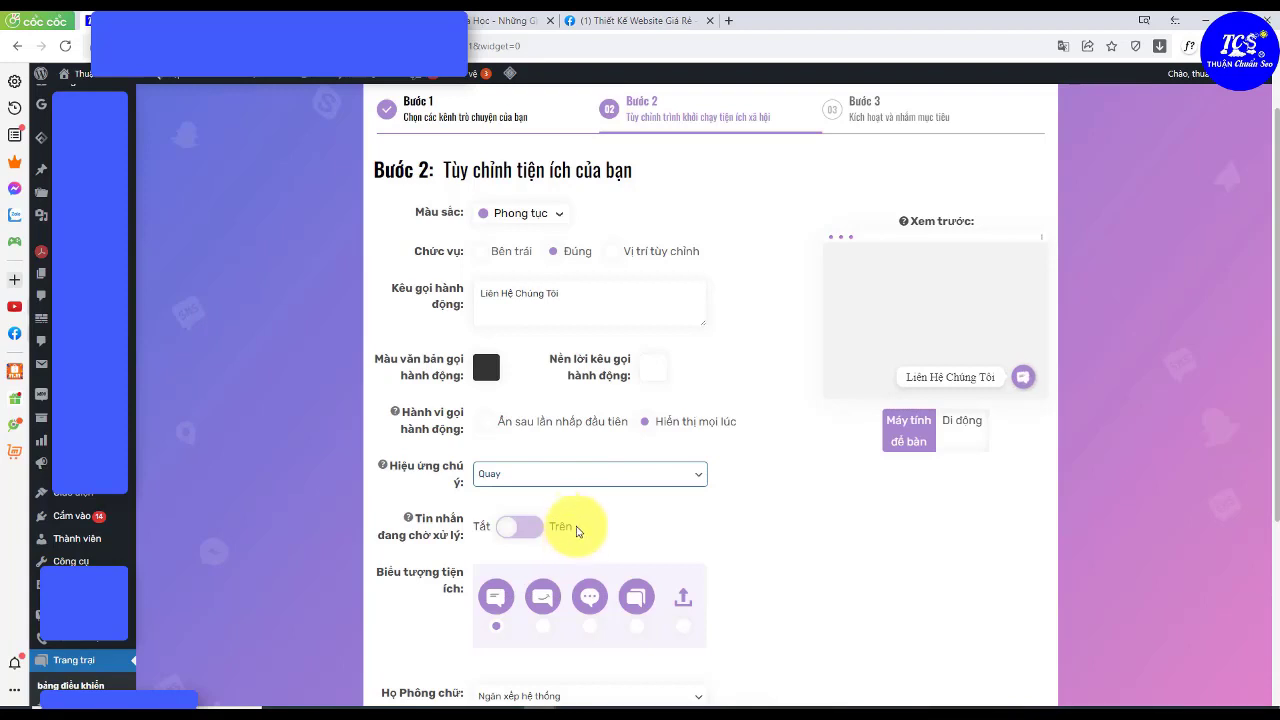
left_click(587, 478)
left_click(566, 552)
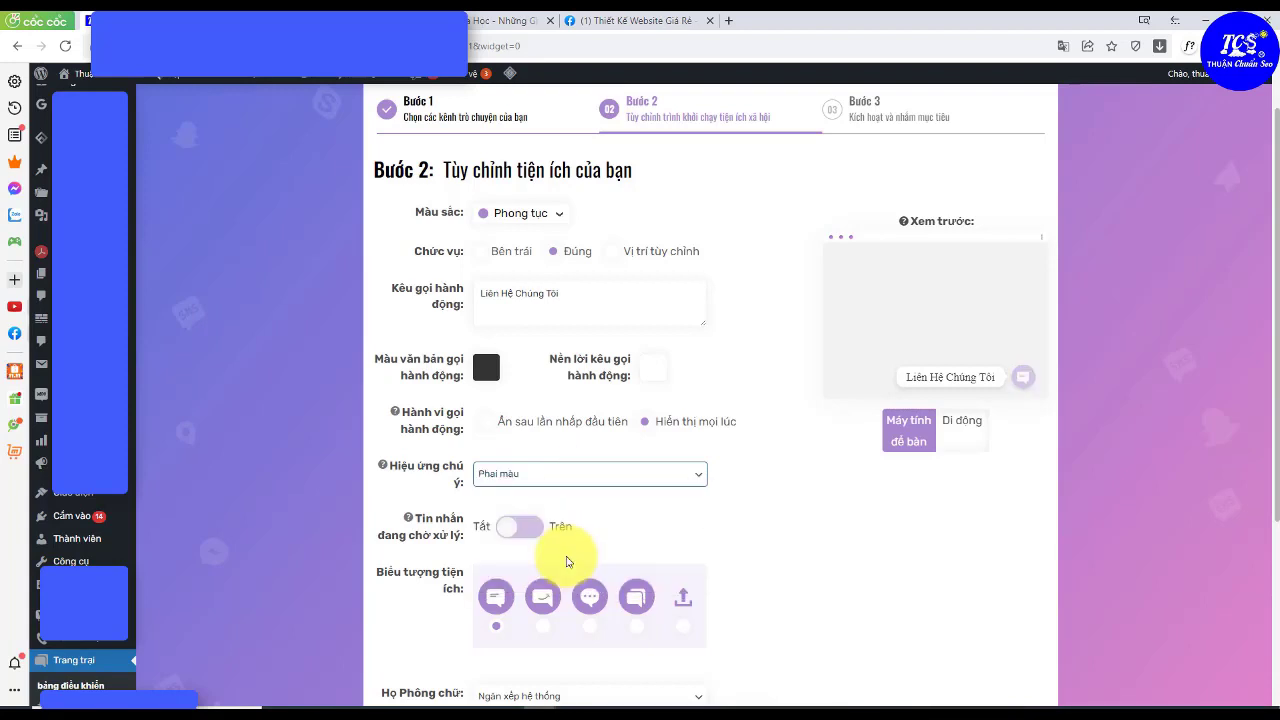
Set the attention effect to "điện giật", then try another widget icon and reselect the first chat icon.
left_click(611, 478)
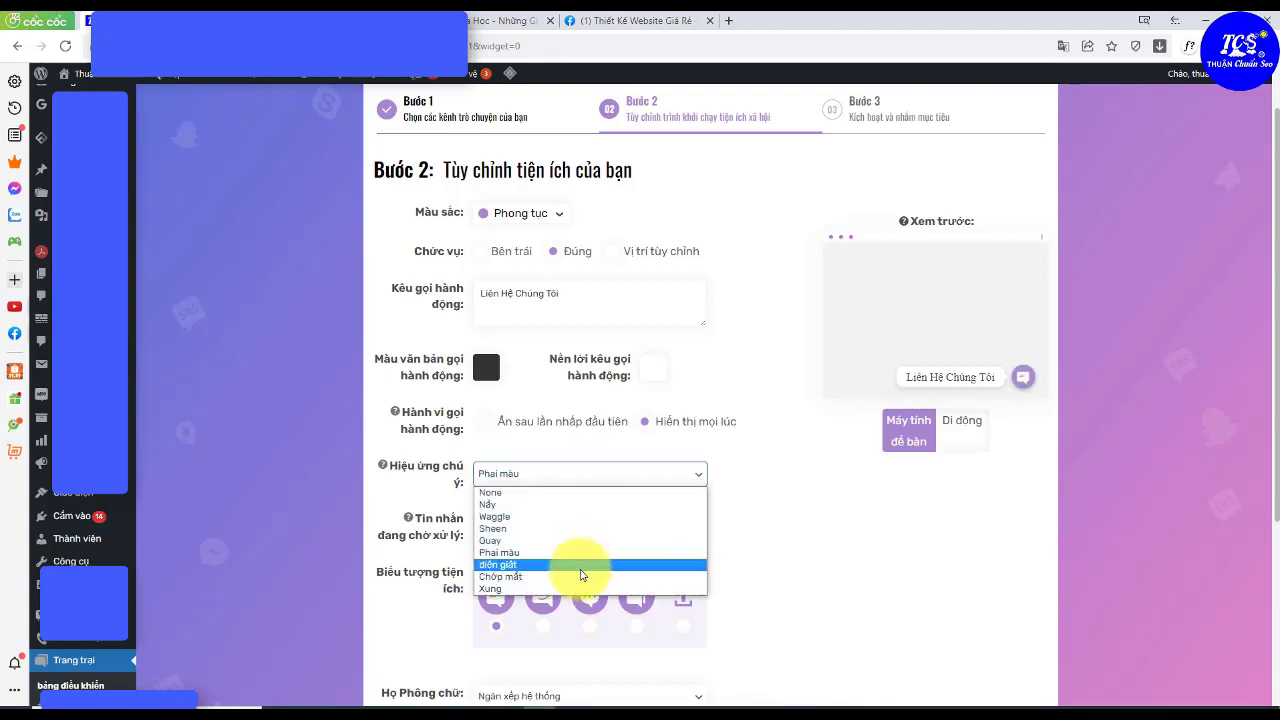
left_click(582, 566)
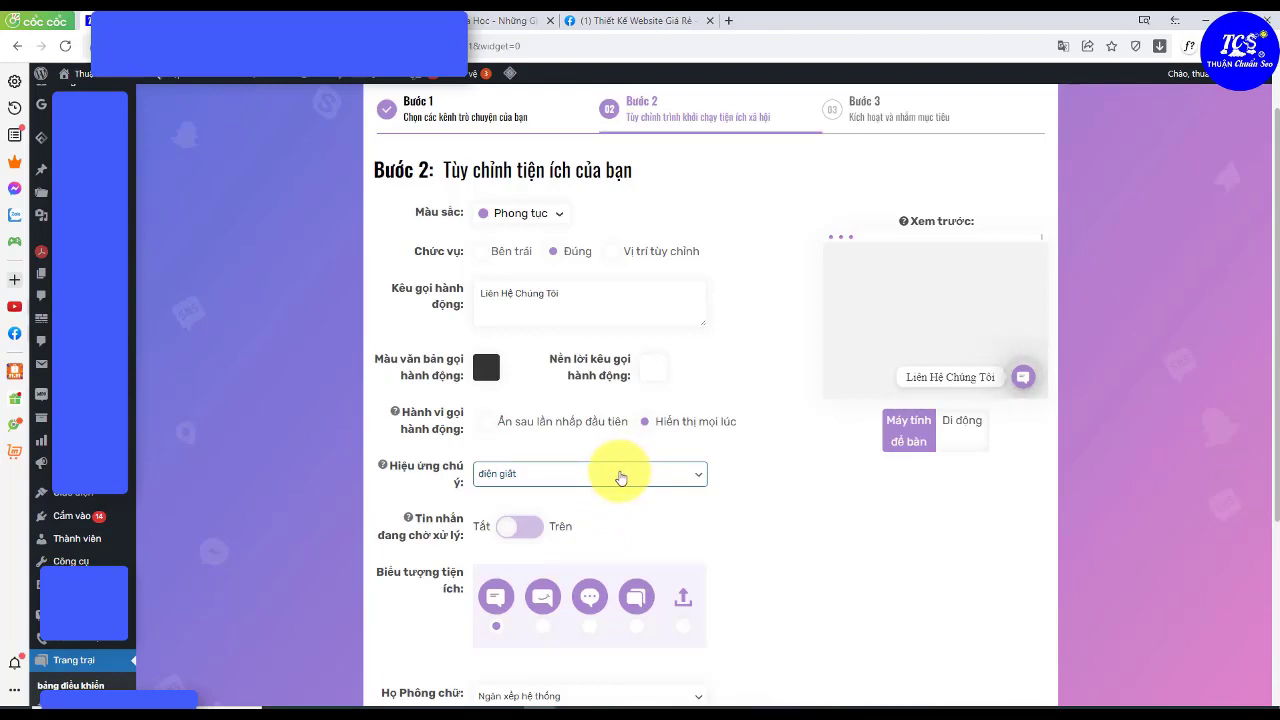
scroll(610, 520, "down", 2)
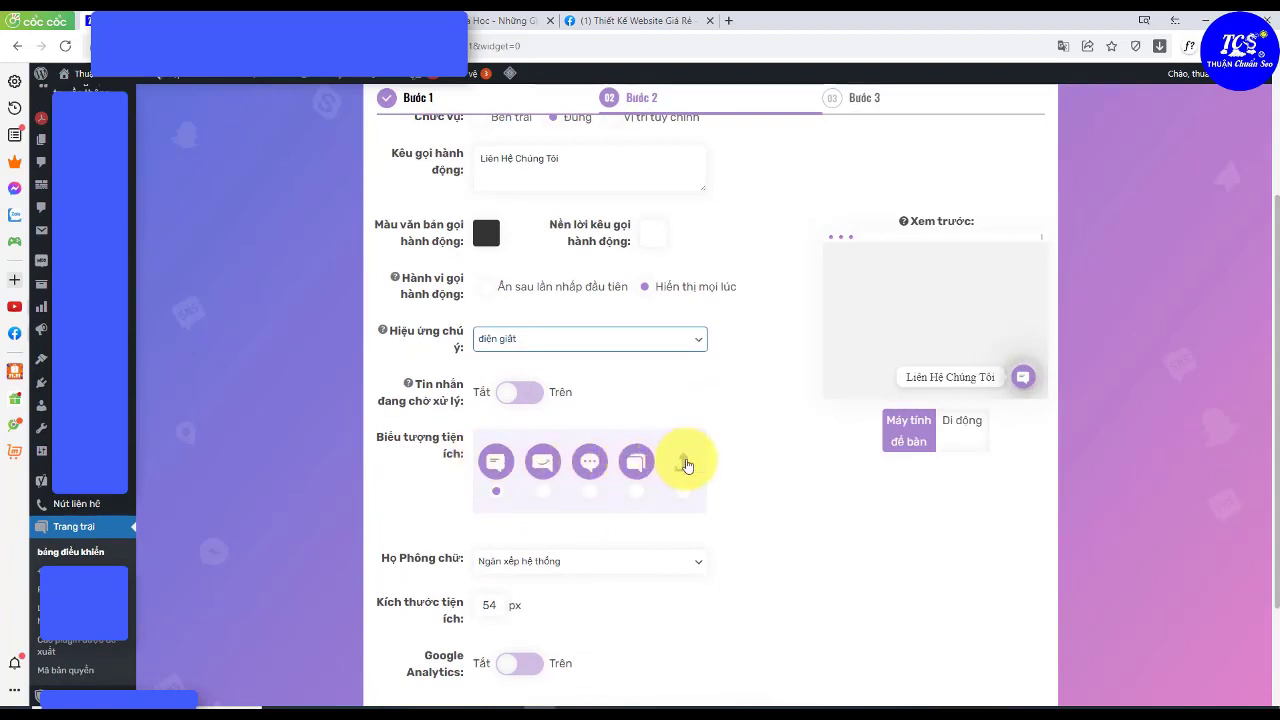
scroll(521, 487, "down", 1)
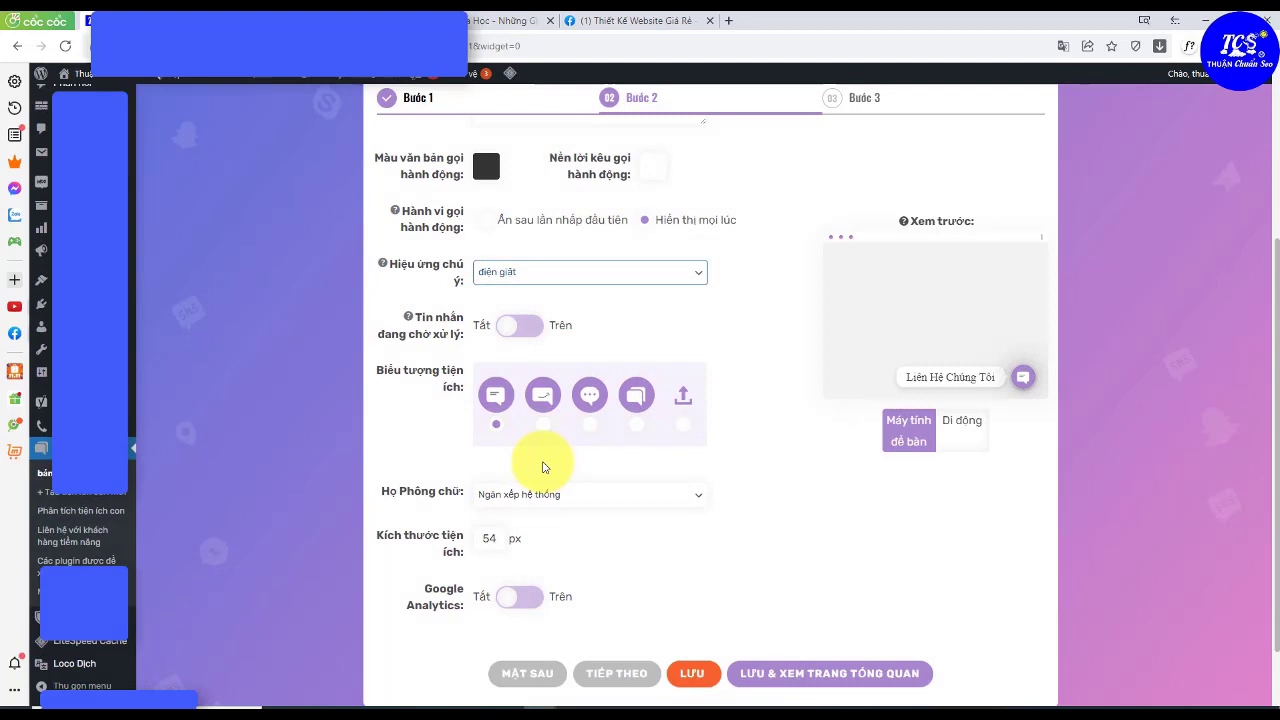
left_click(590, 430)
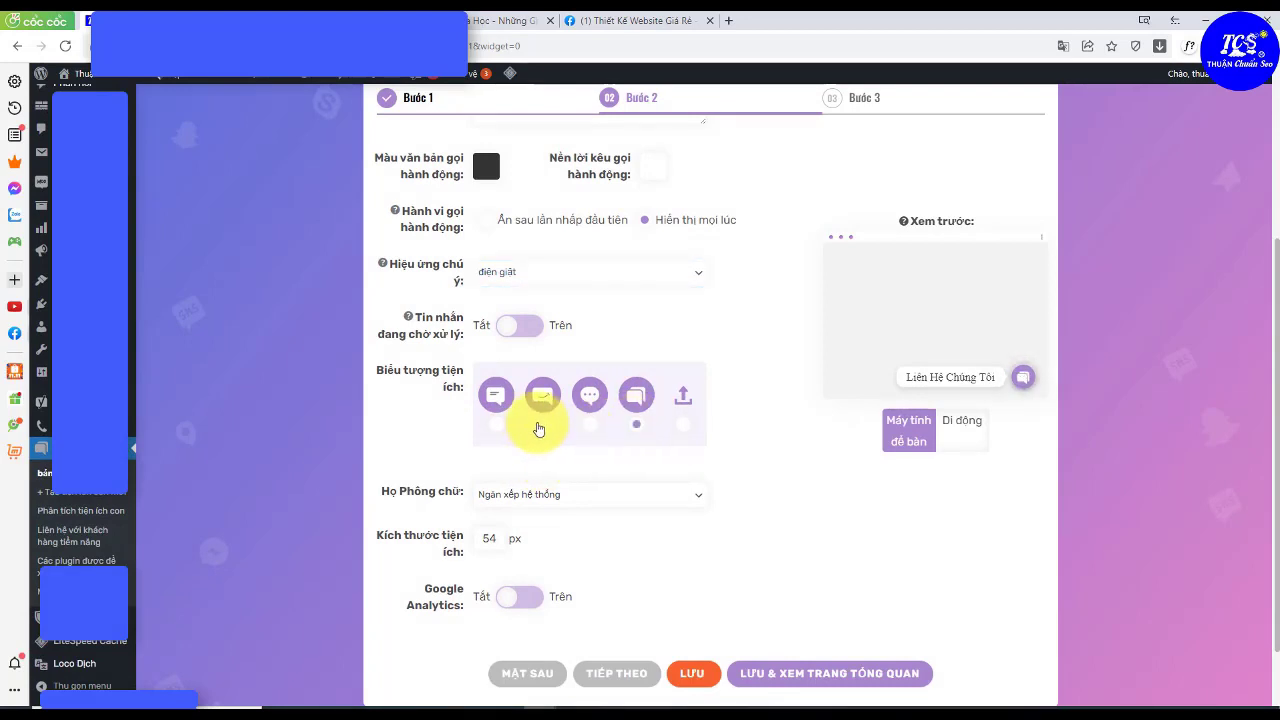
left_click(494, 421)
left_click(494, 425)
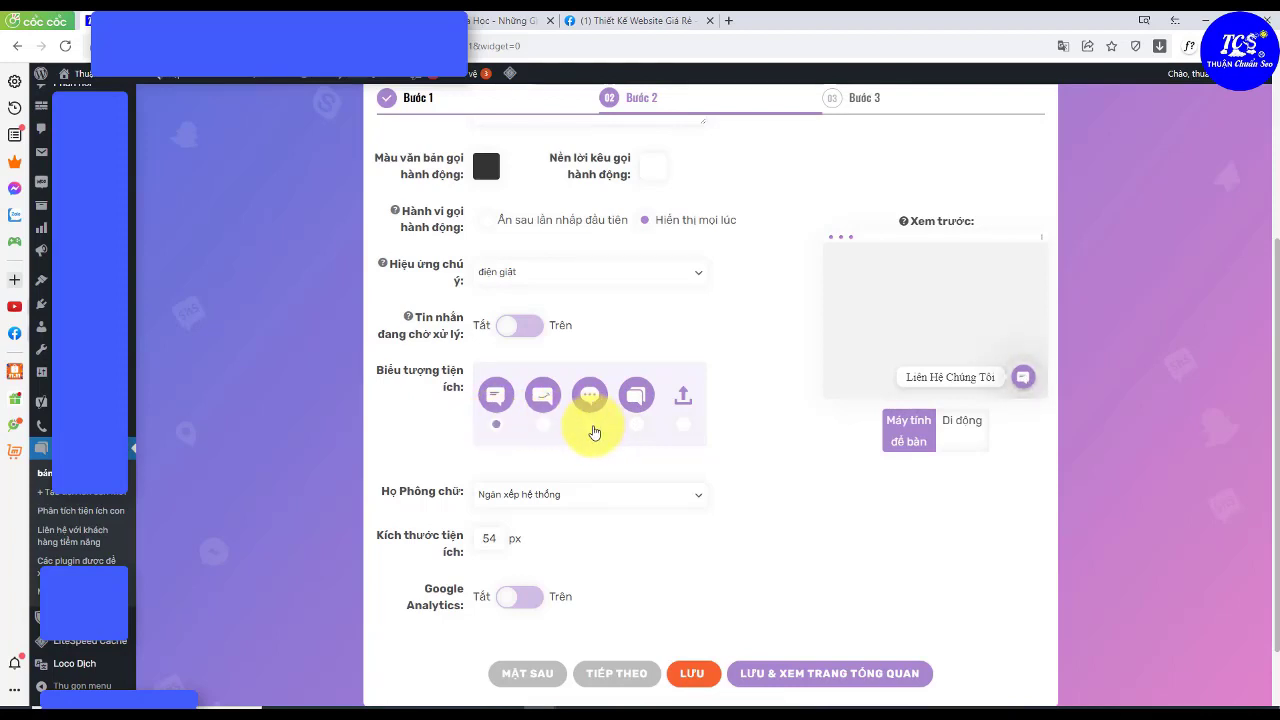
Set the widget's font family to Arial, turn on Google Analytics and save the settings.
scroll(594, 431, "down", 1)
left_click(596, 418)
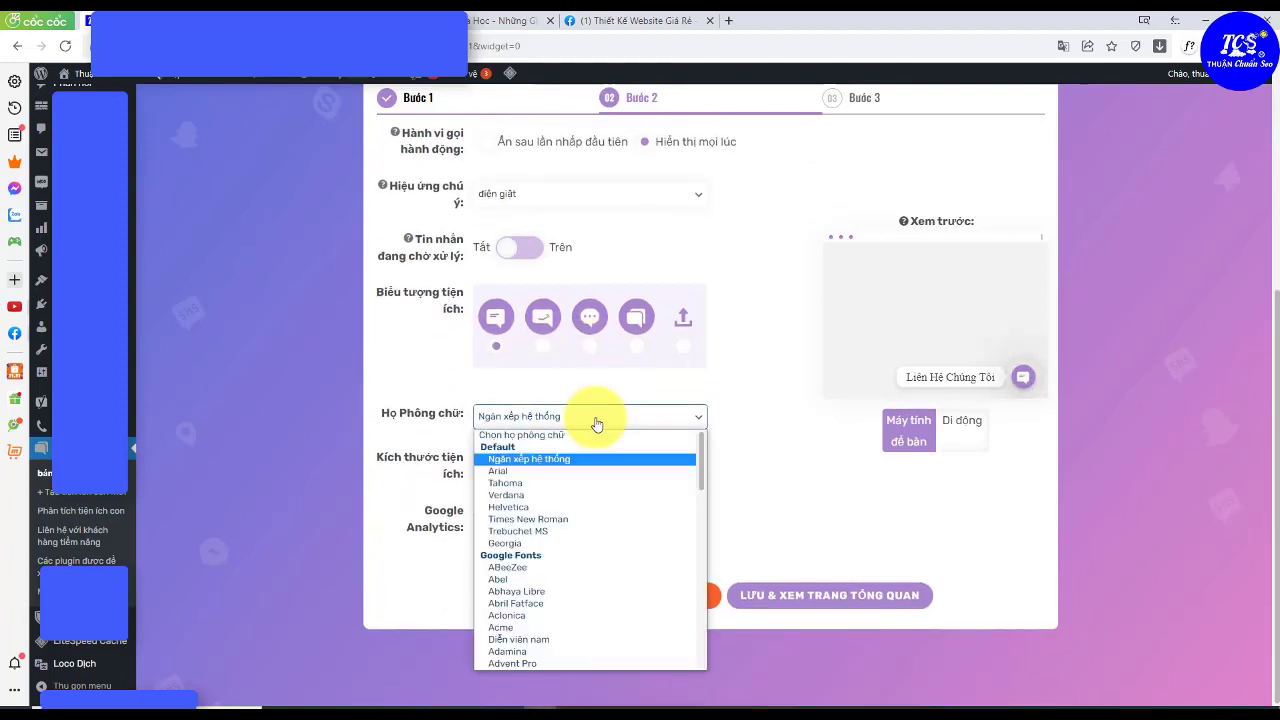
left_click(510, 471)
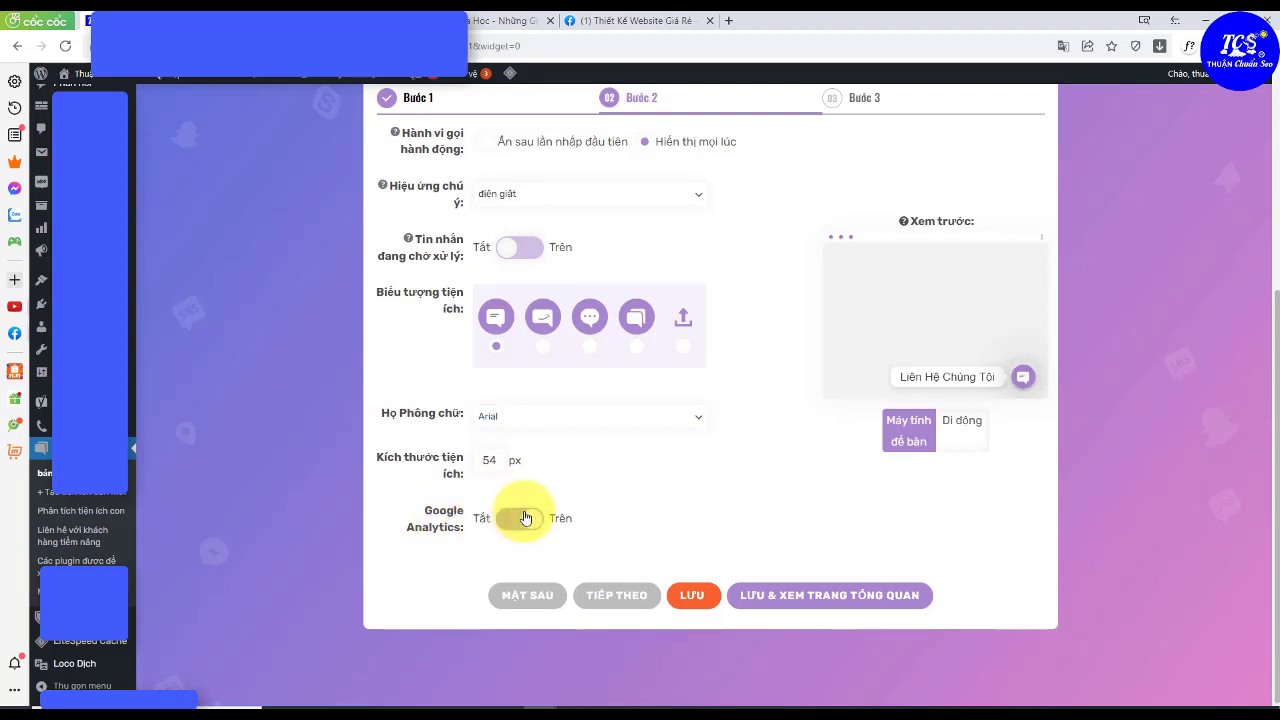
left_click(525, 518)
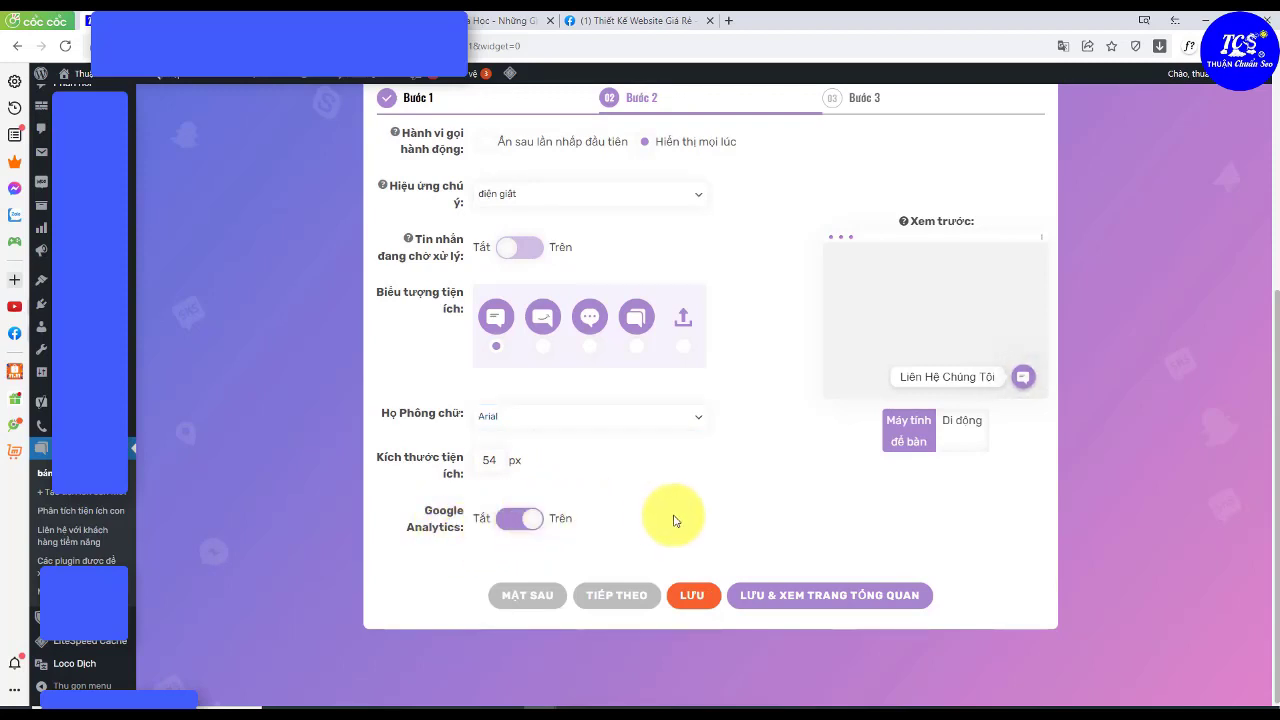
left_click(699, 596)
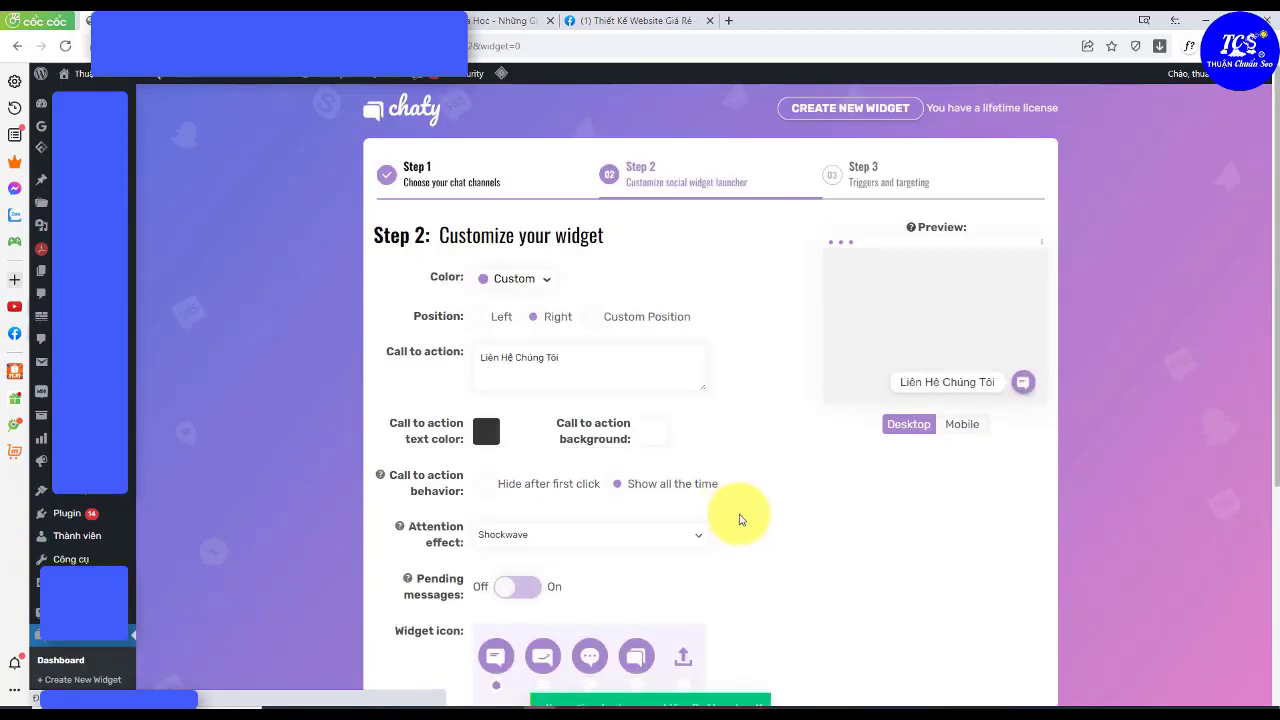
Go to the Step 3 triggers and targeting settings and translate the page into Vietnamese.
left_click(850, 172)
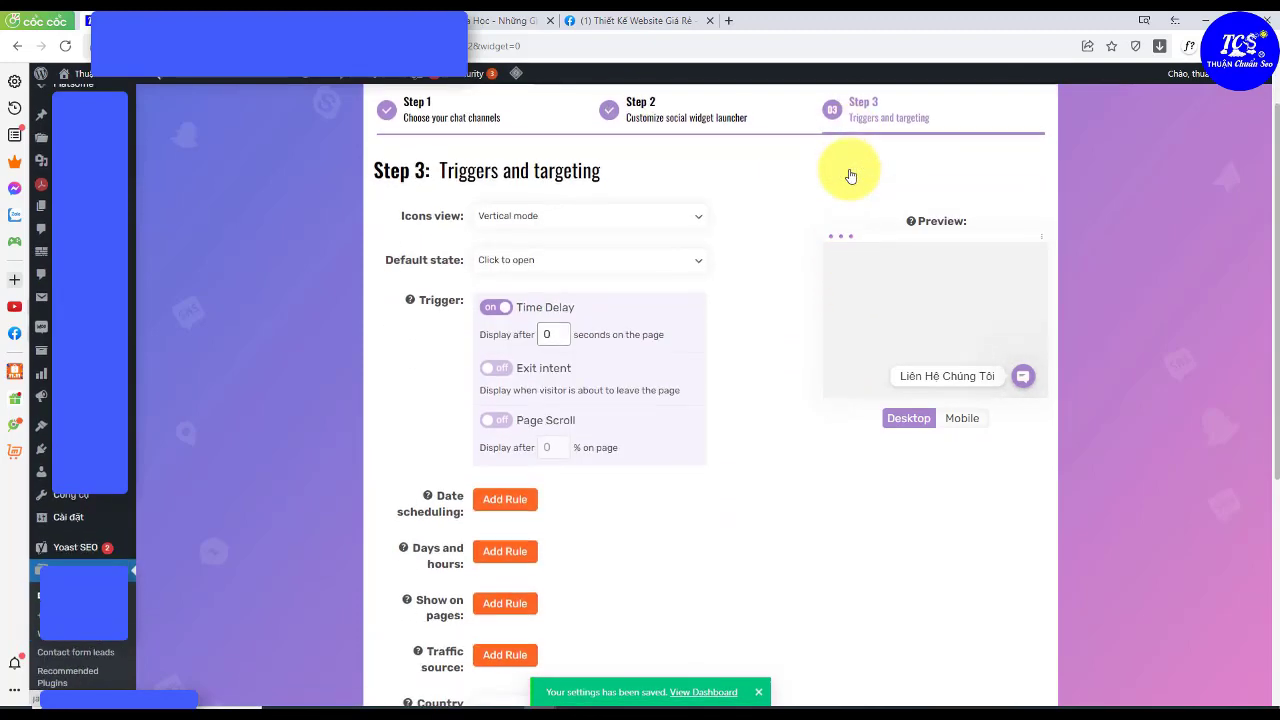
right_click(759, 325)
left_click(773, 537)
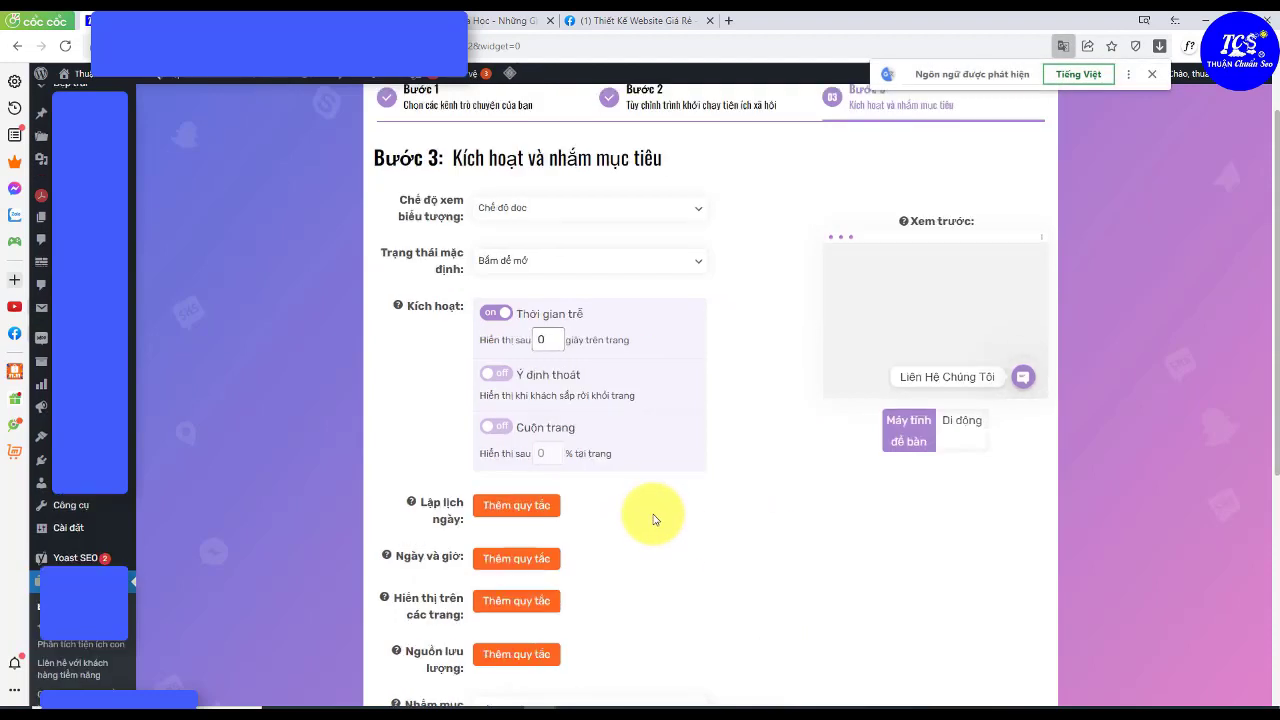
left_click_drag(443, 157, 646, 157)
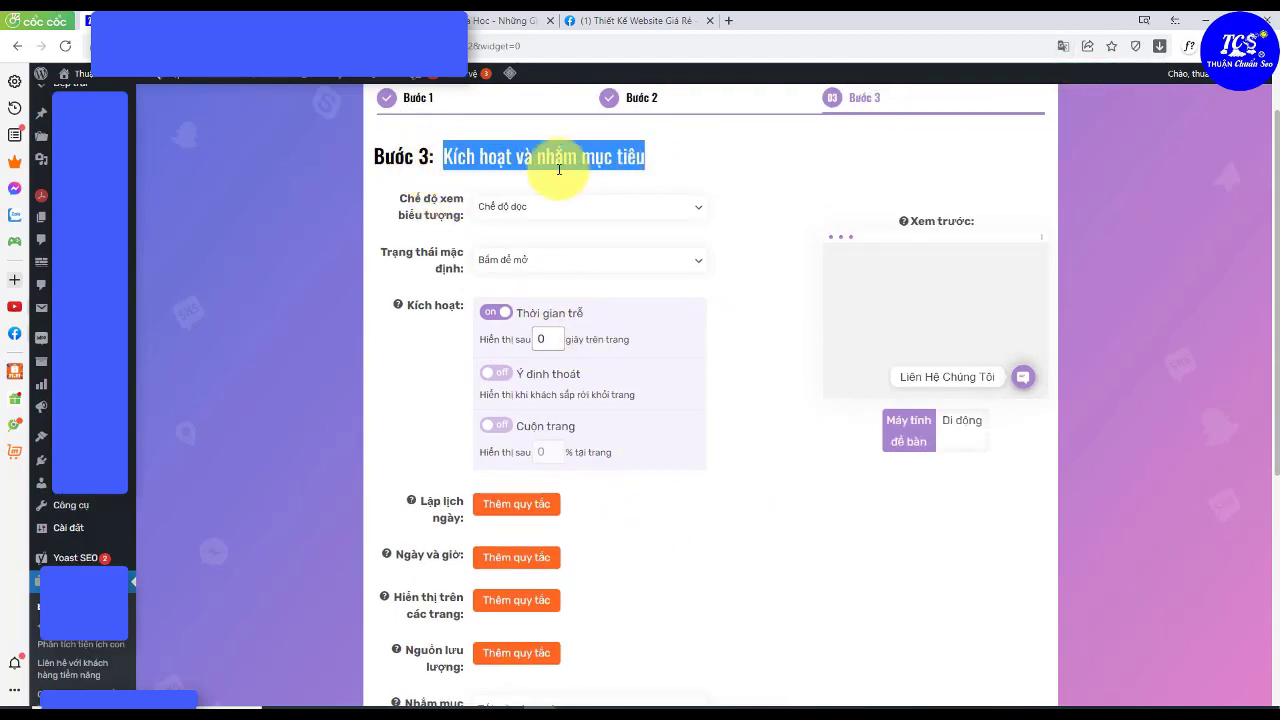
Set the widget's icons view to horizontal mode ("Chế độ ngang").
left_click(510, 207)
left_click(509, 237)
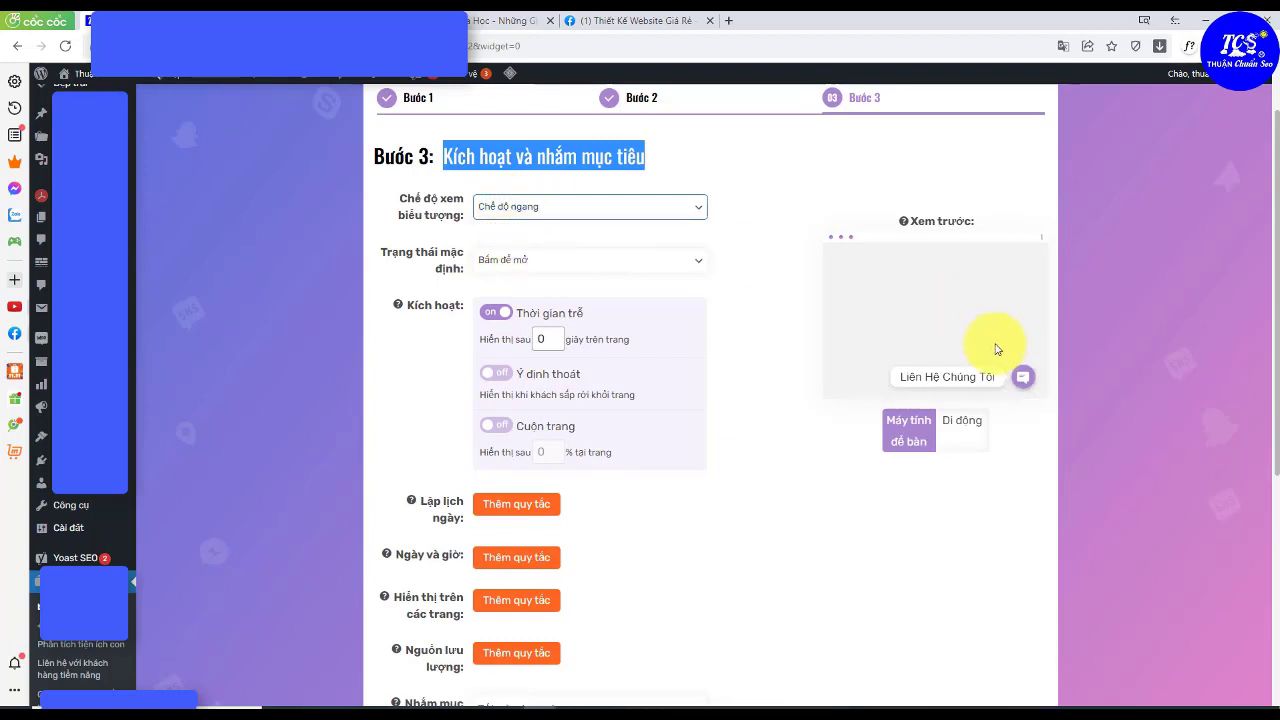
Test the horizontal widget in the preview, then set its default state to "Di chuột để mở" and try opening it.
left_click(1021, 380)
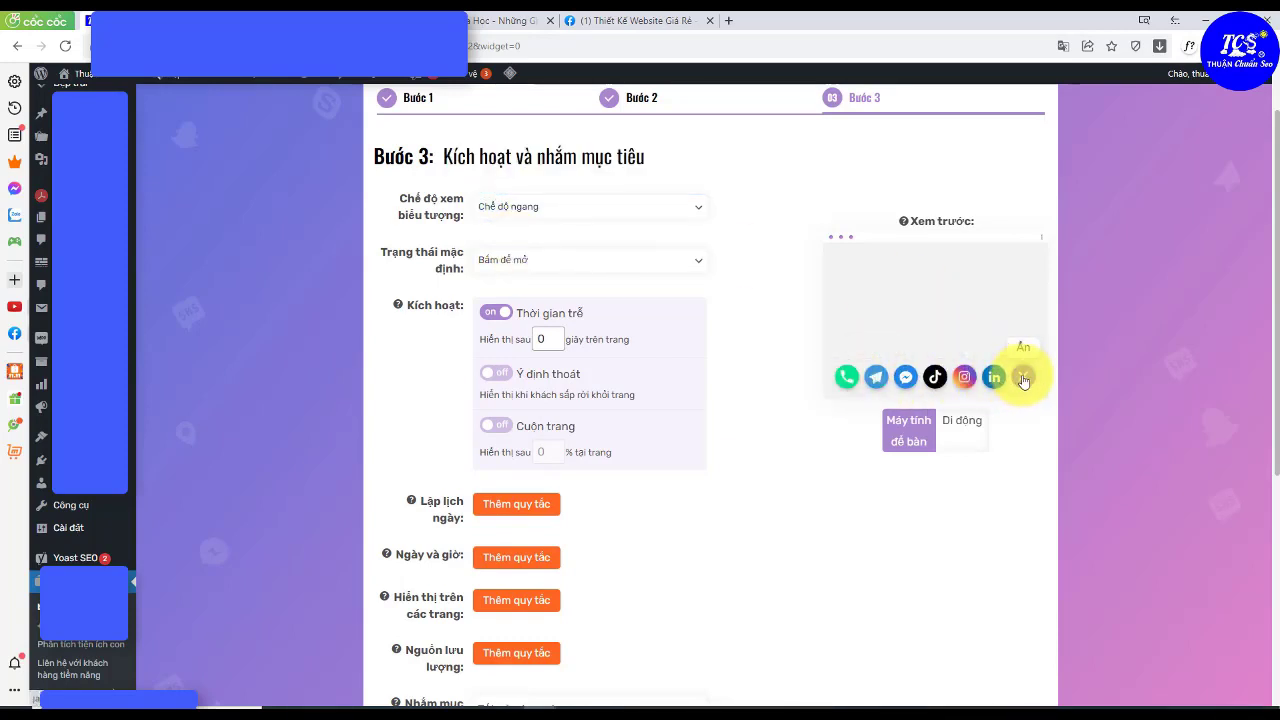
left_click(1024, 378)
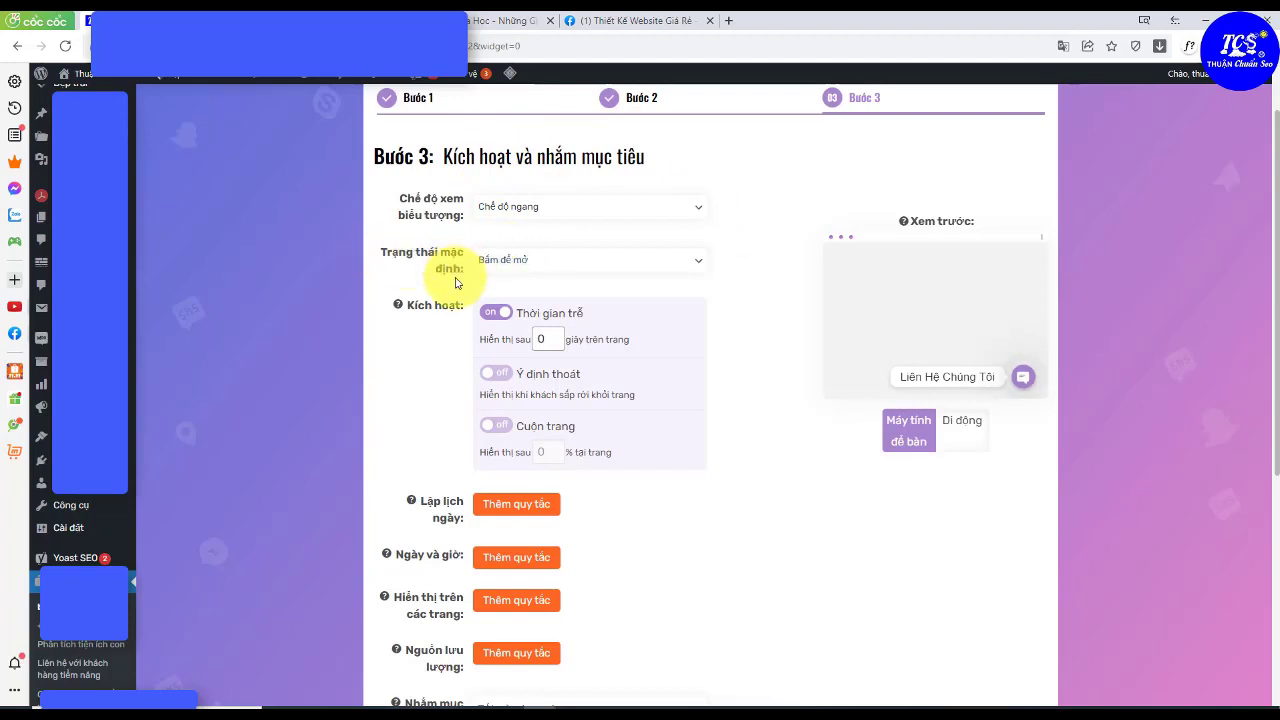
left_click(496, 268)
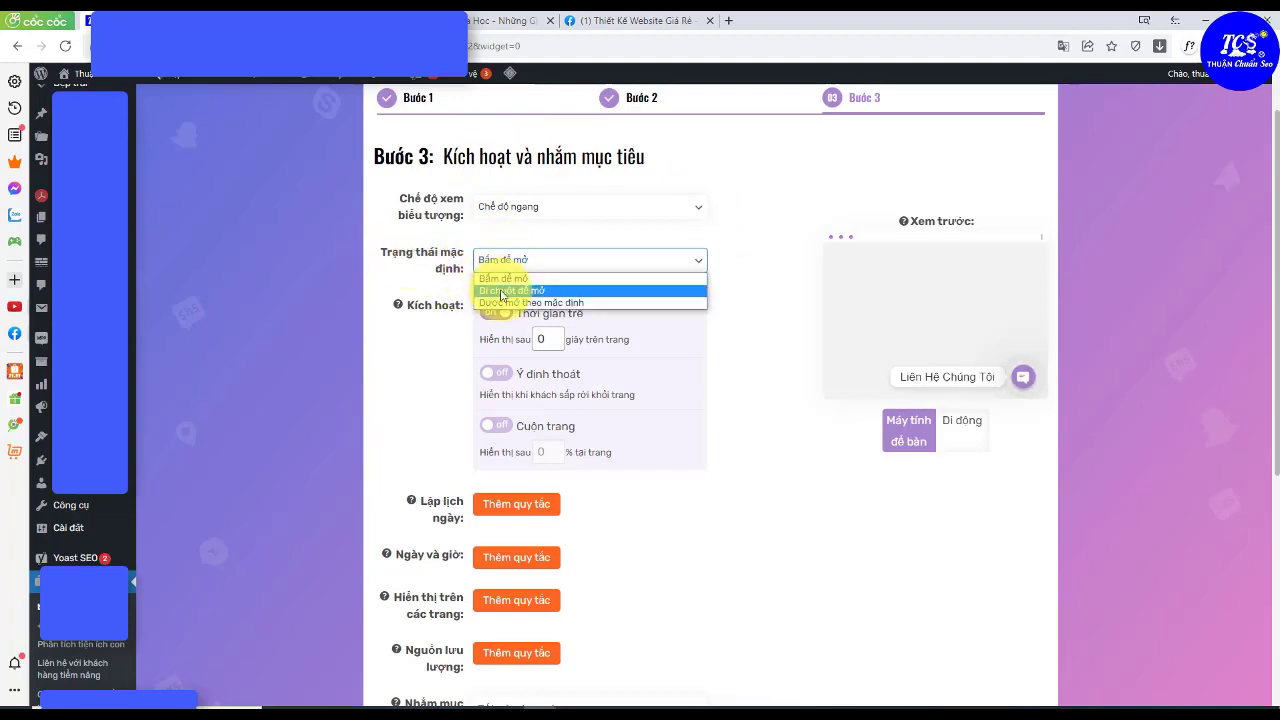
left_click(502, 291)
mouse_move(1021, 375)
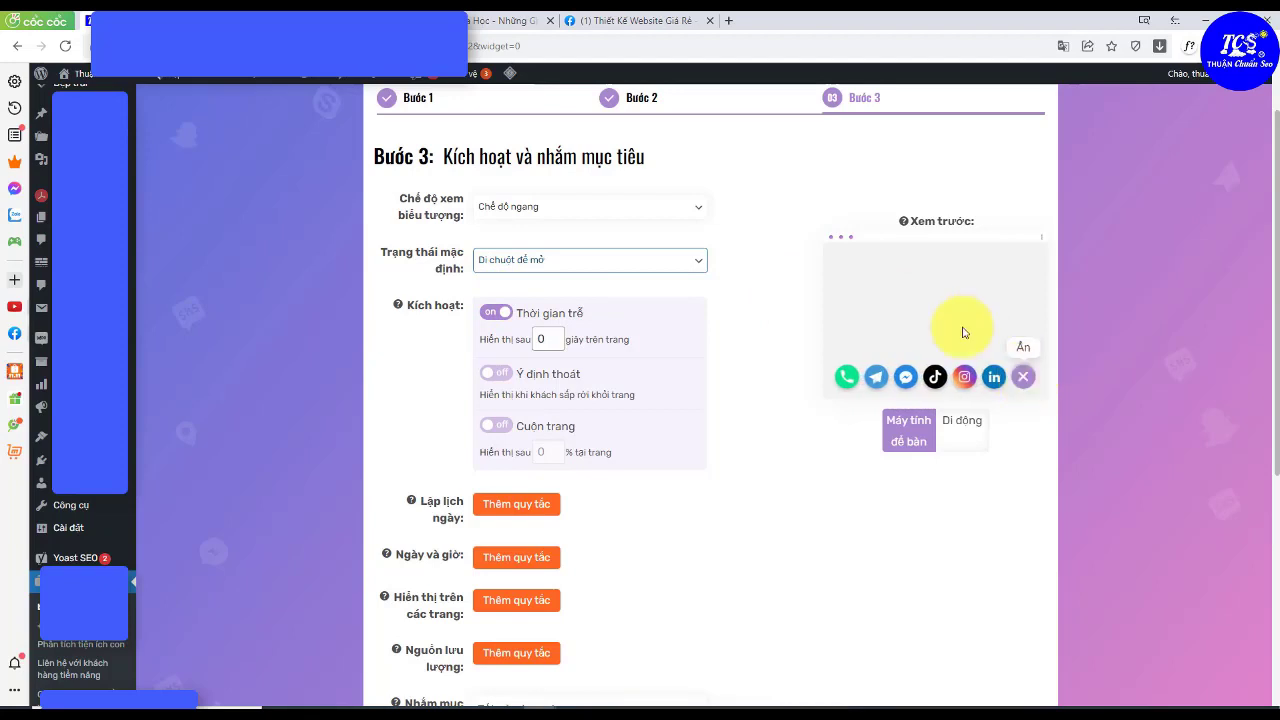
left_click(1020, 377)
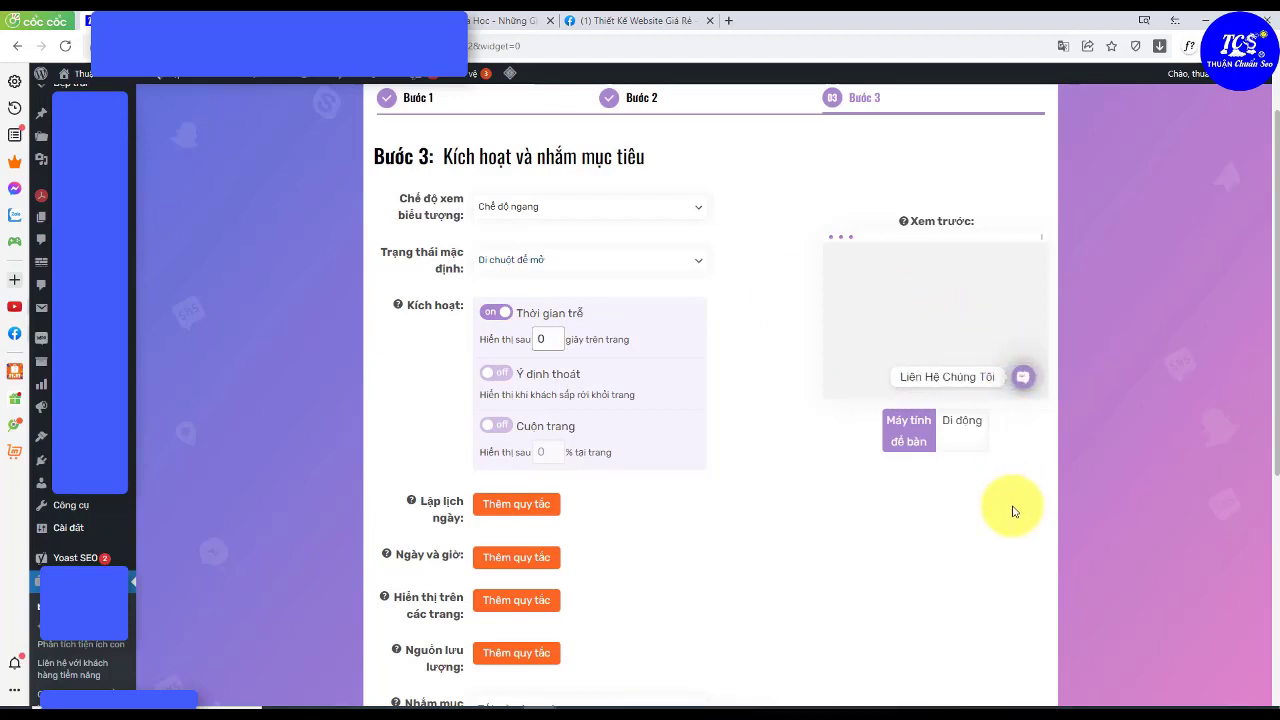
Try the "Được mở theo mặc định" default state in the preview, then set it back to "Di chuột để mở".
left_click(606, 260)
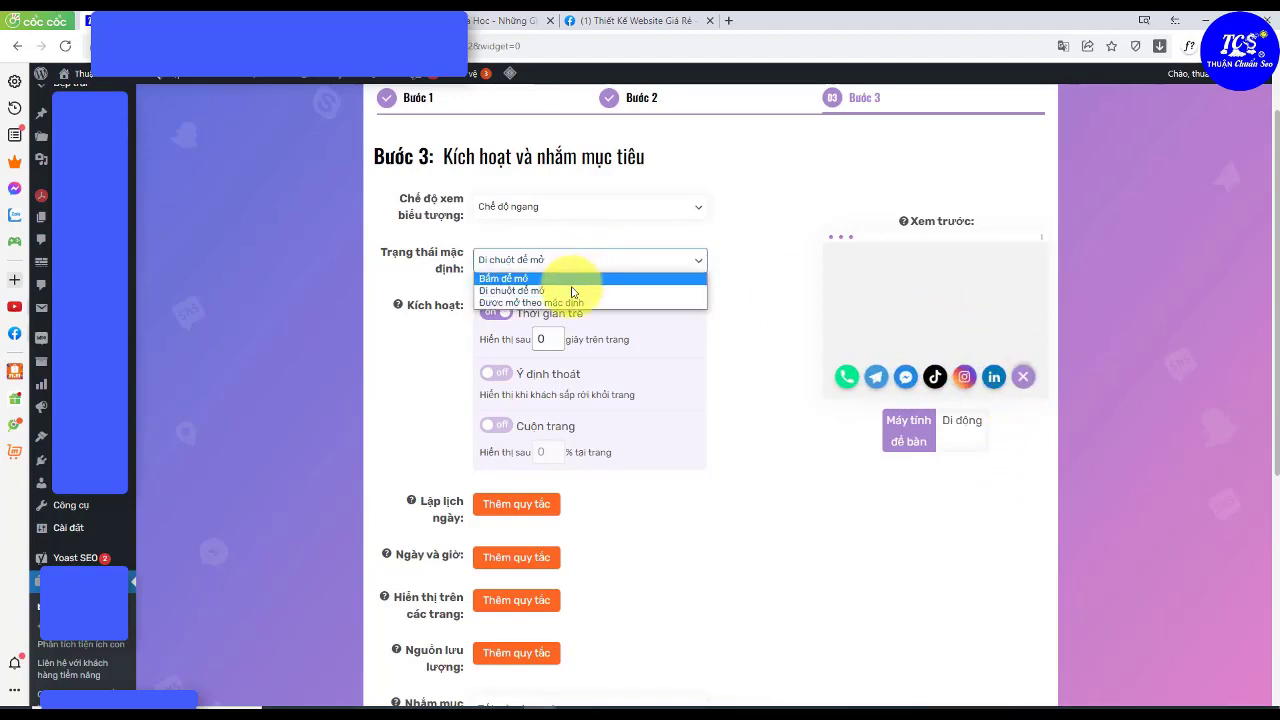
left_click(538, 303)
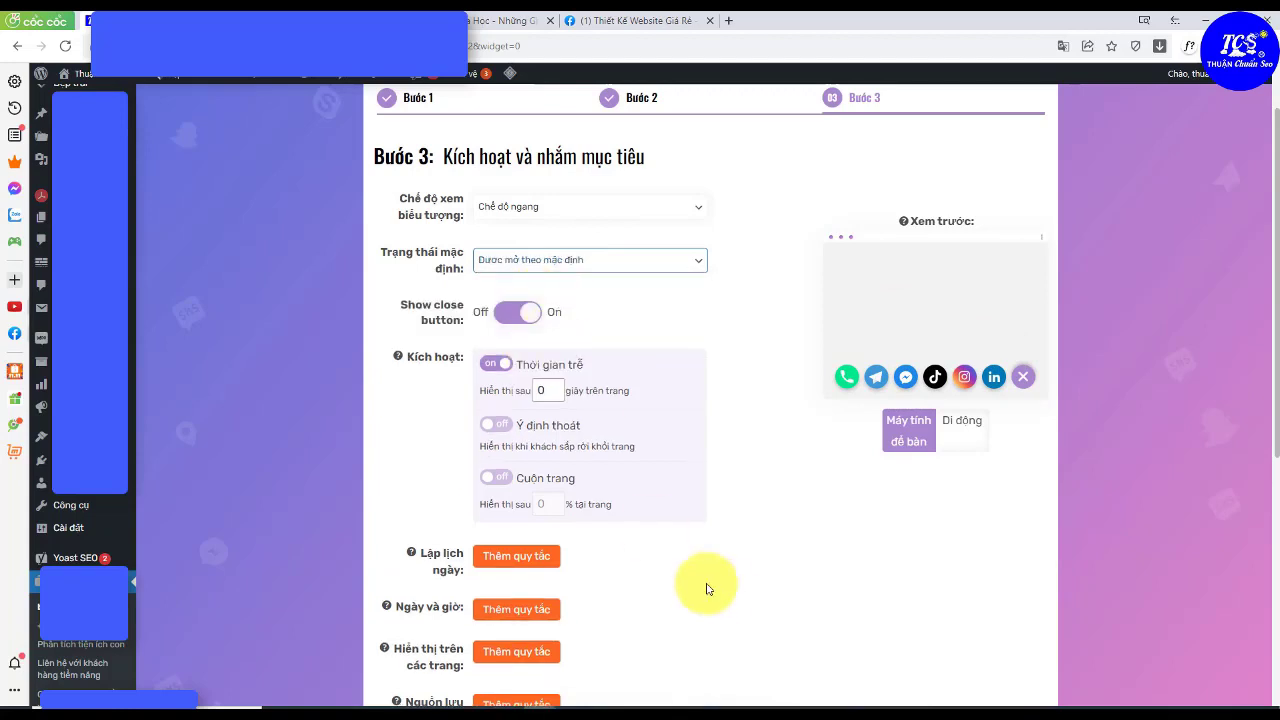
left_click(1022, 380)
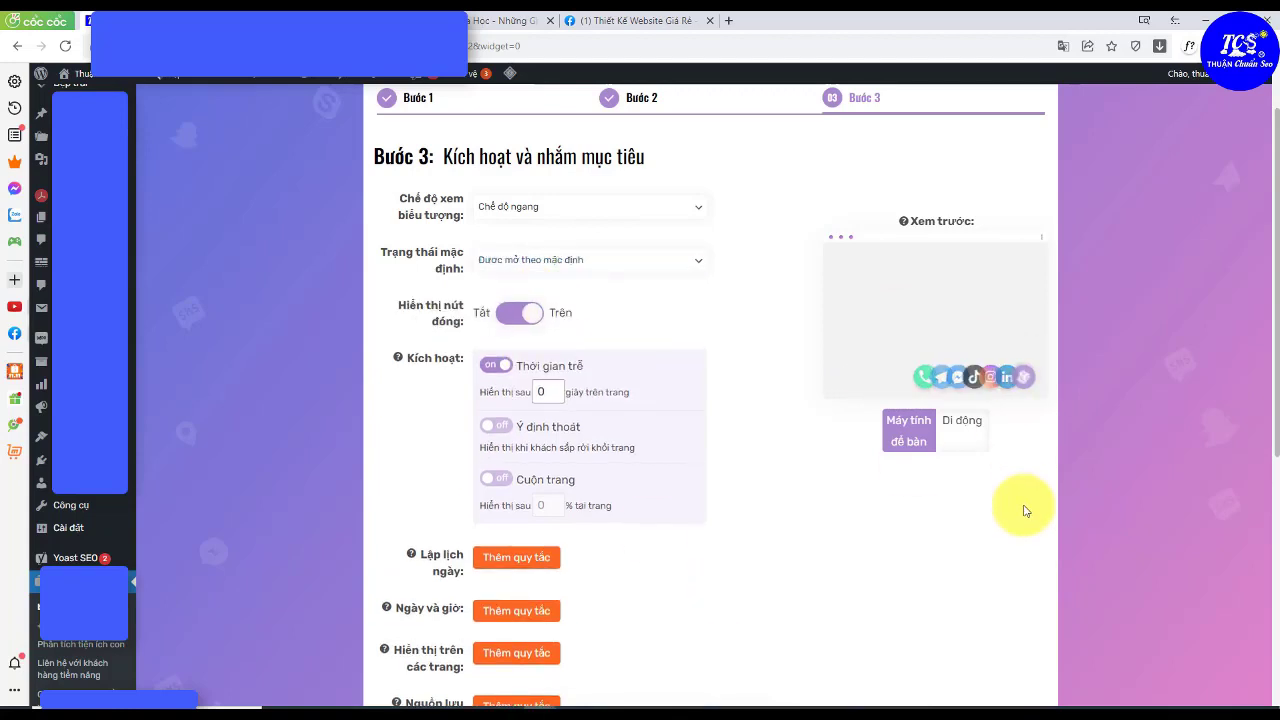
left_click(1022, 380)
left_click(645, 262)
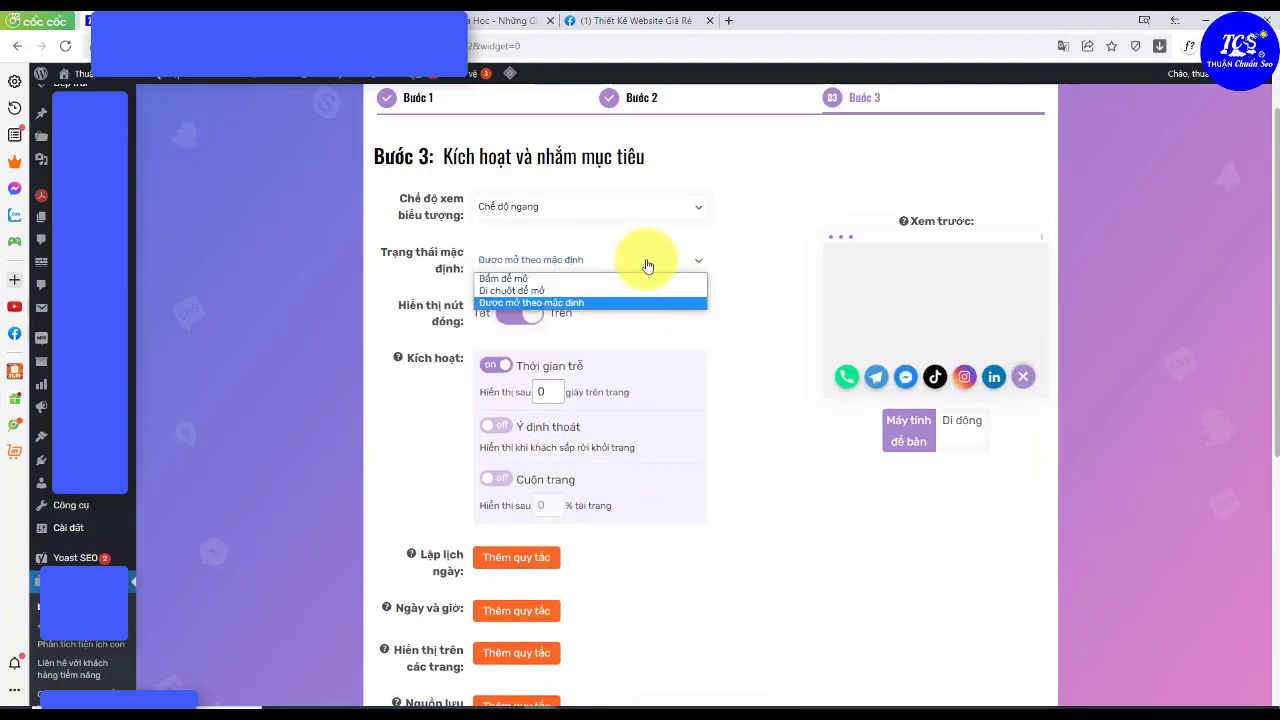
left_click(549, 291)
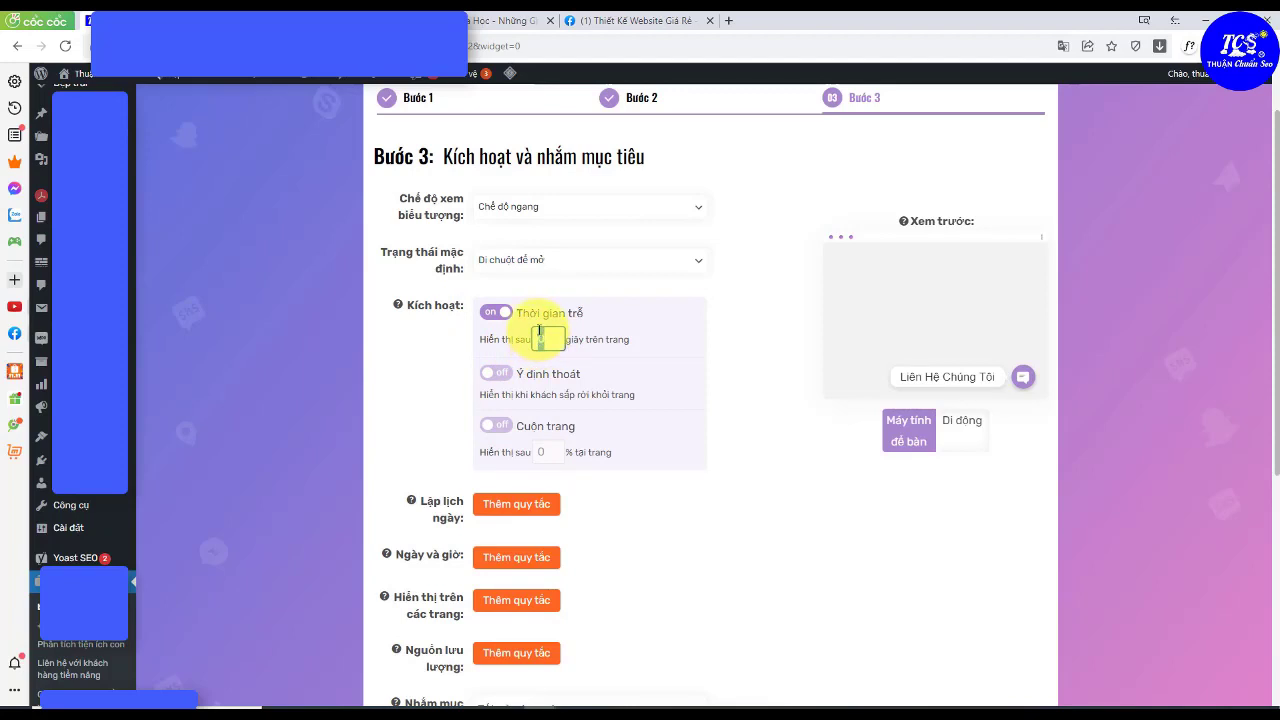
Set the time delay trigger to show the widget after 3 seconds on the page.
type("3")
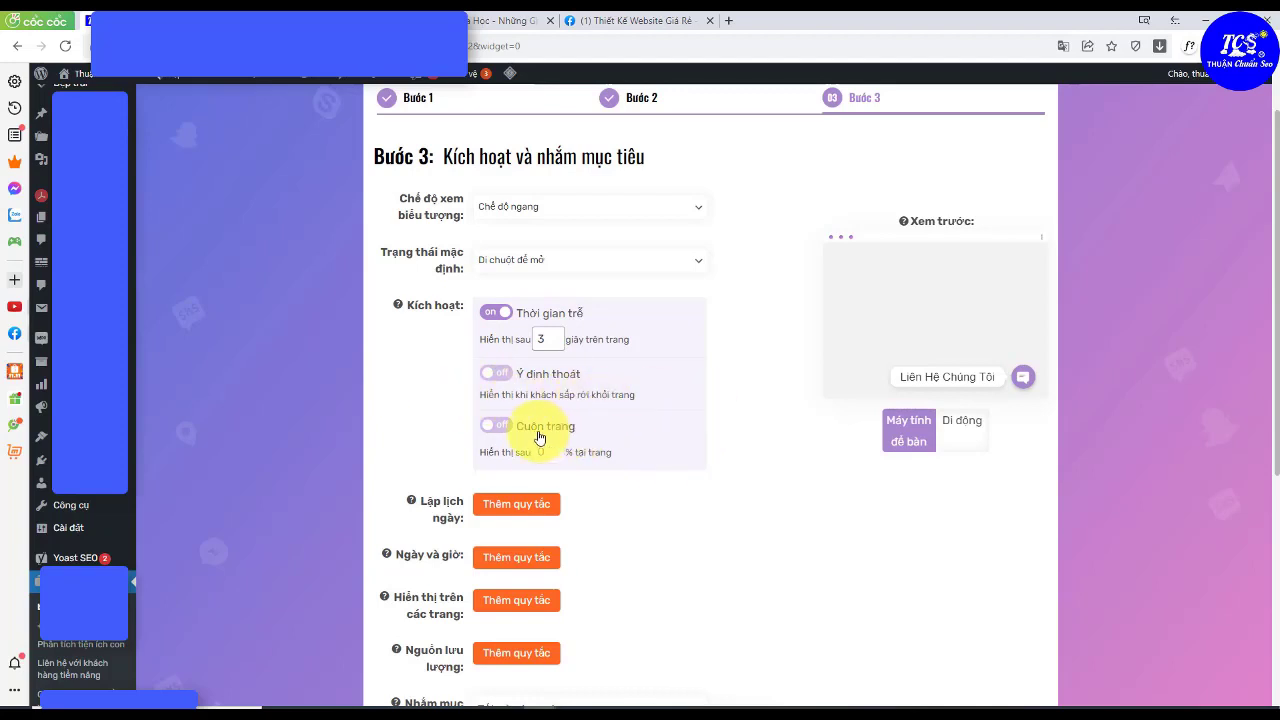
Review the scheduling, page and traffic source rules and the list of countries available for country targeting.
scroll(675, 510, "down", 3)
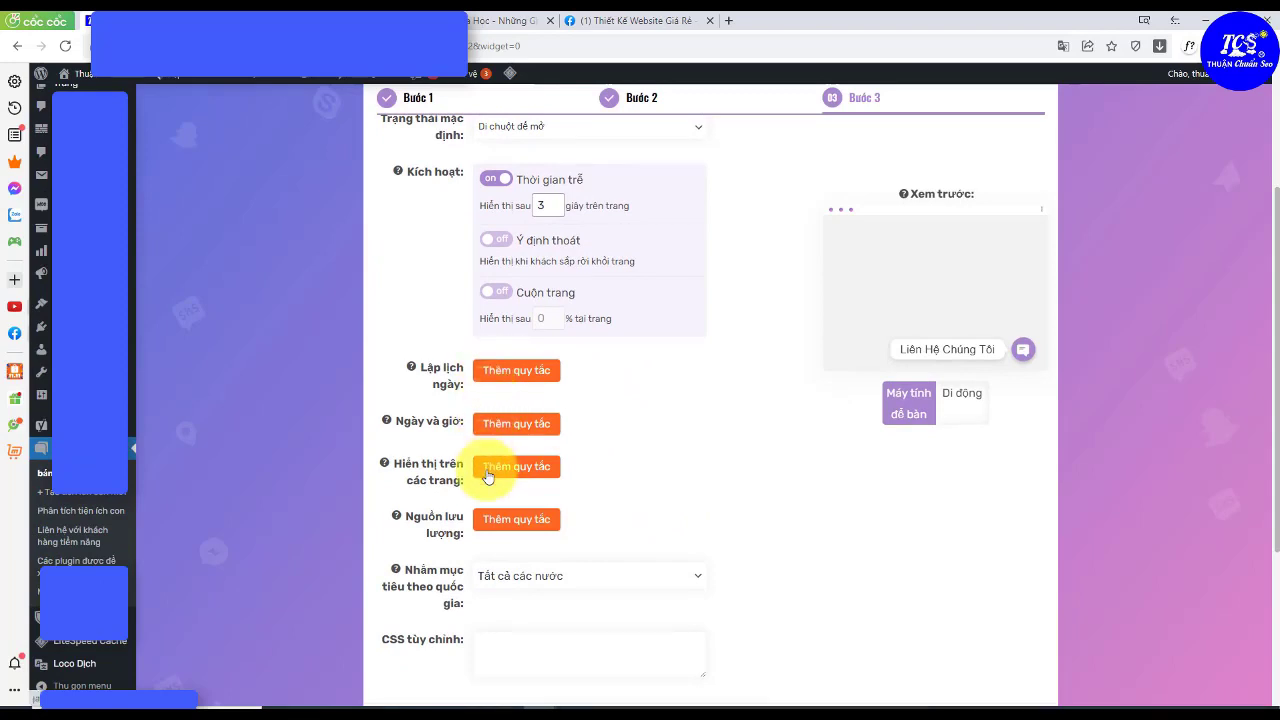
scroll(606, 506, "down", 5)
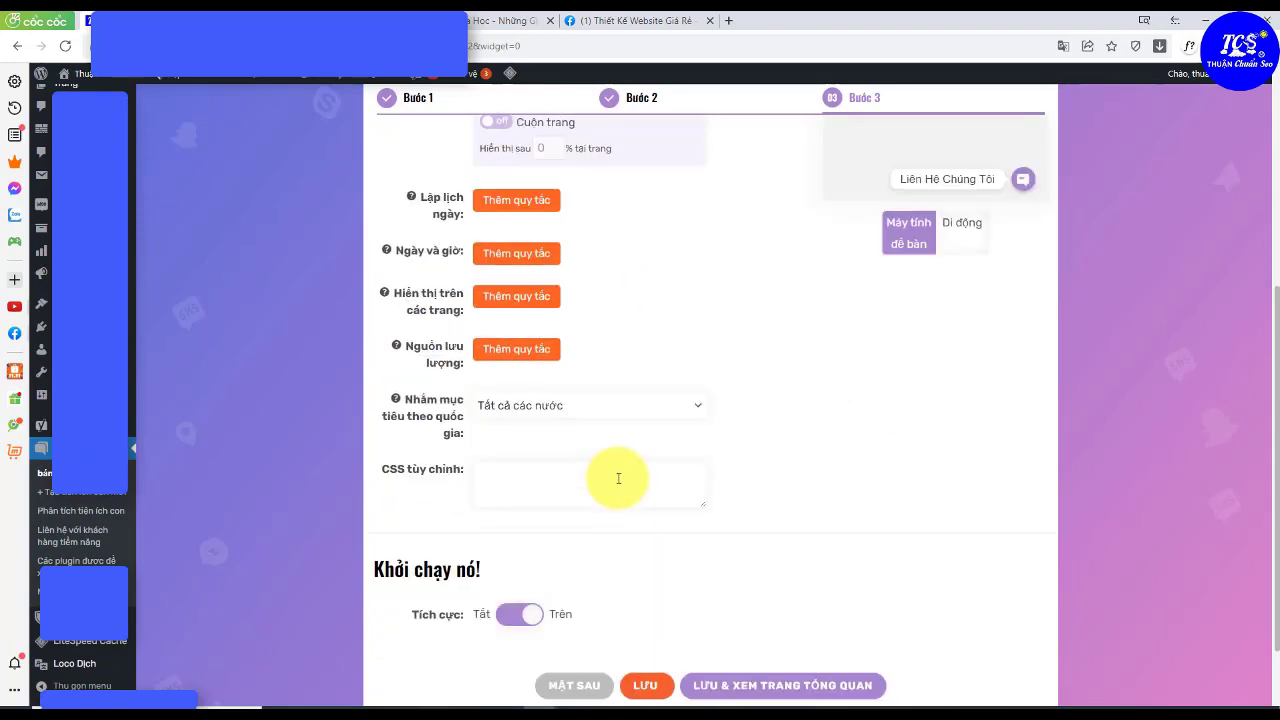
left_click(502, 380)
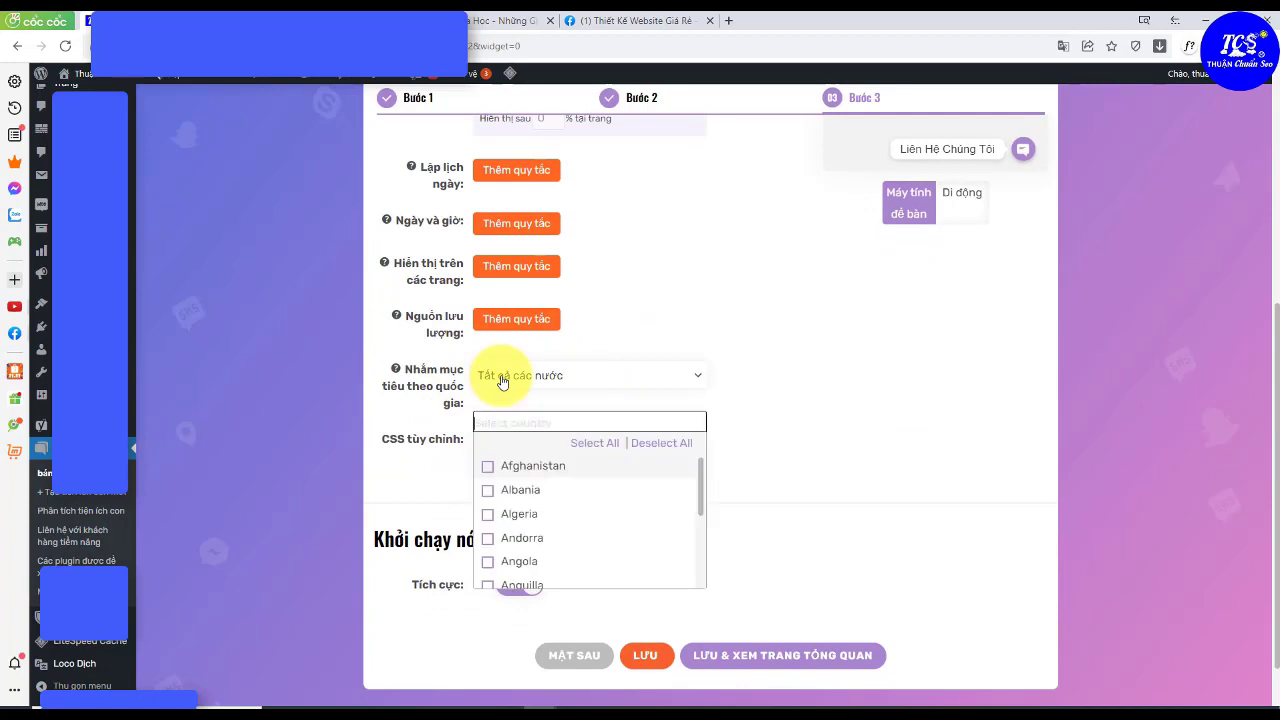
left_click(790, 395)
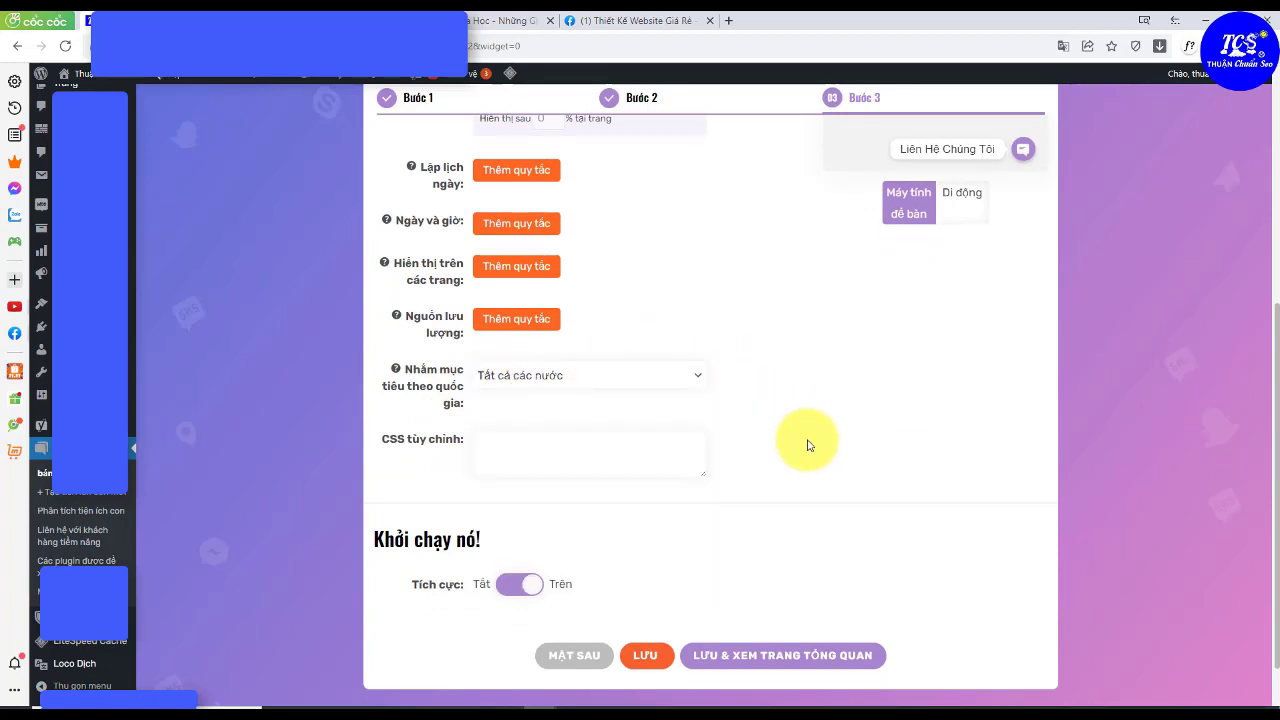
scroll(815, 448, "down", 1)
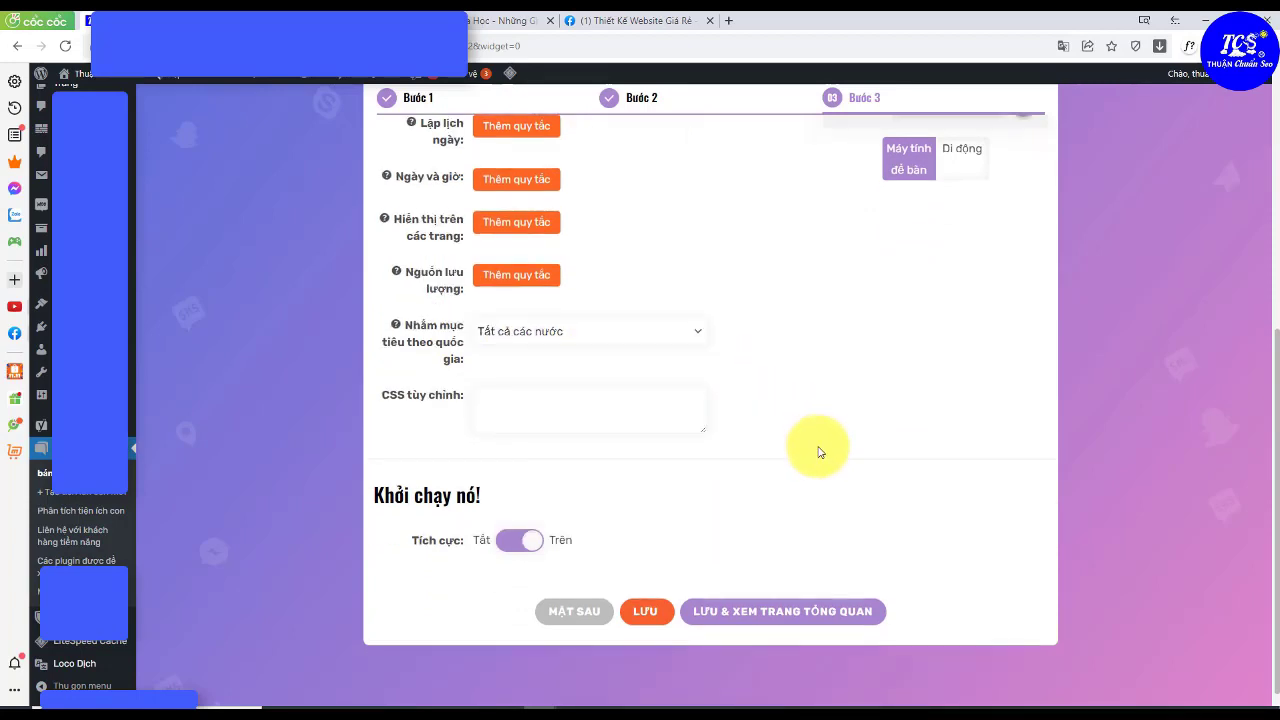
left_click(629, 315)
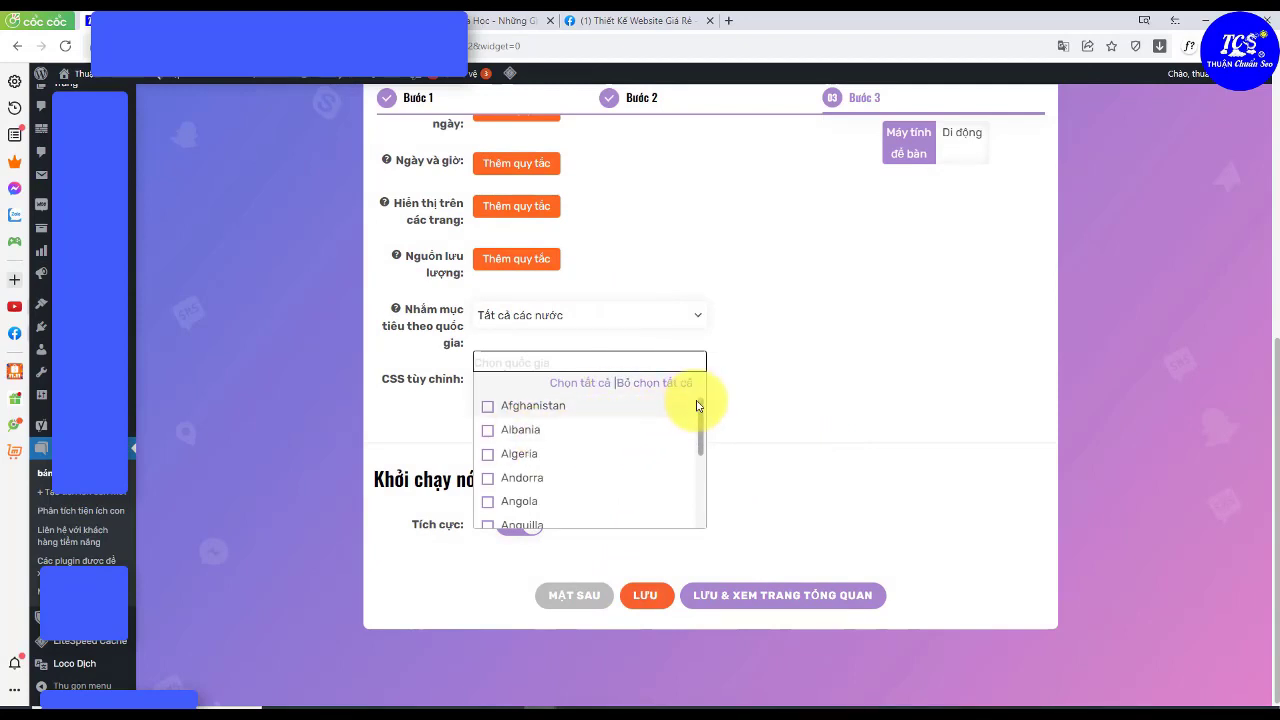
left_click_drag(700, 428, 700, 357)
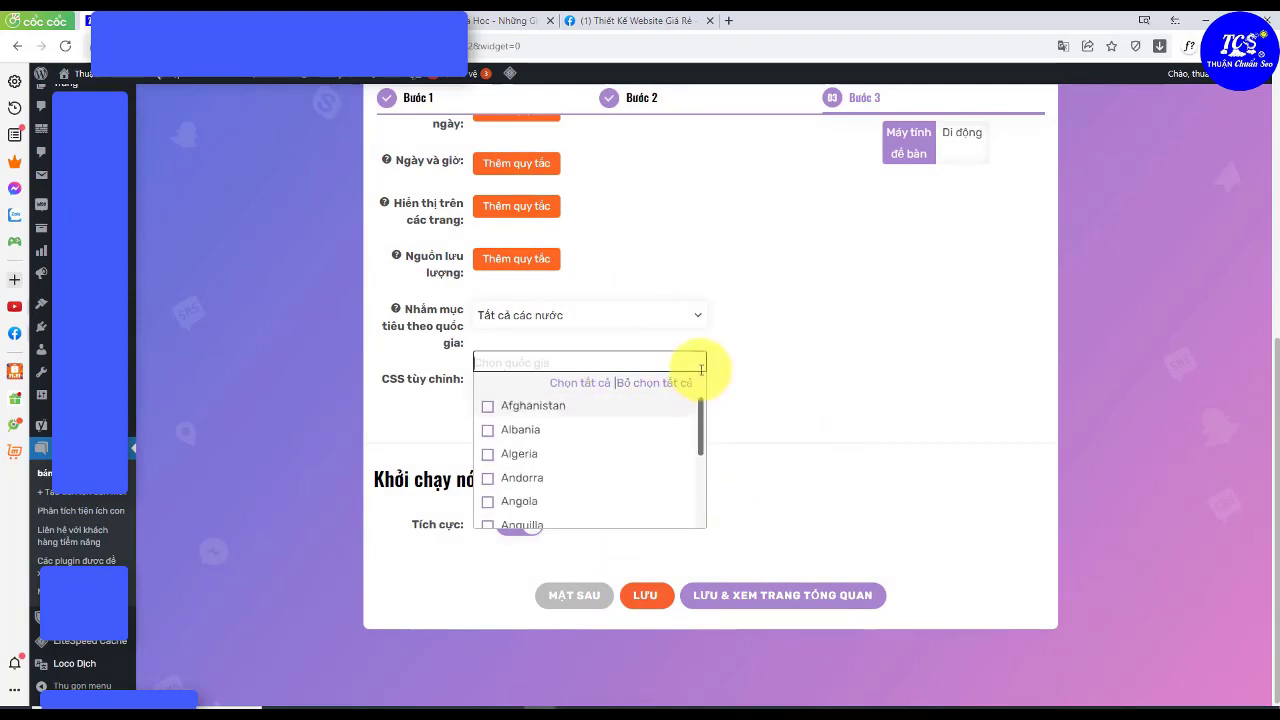
left_click(790, 322)
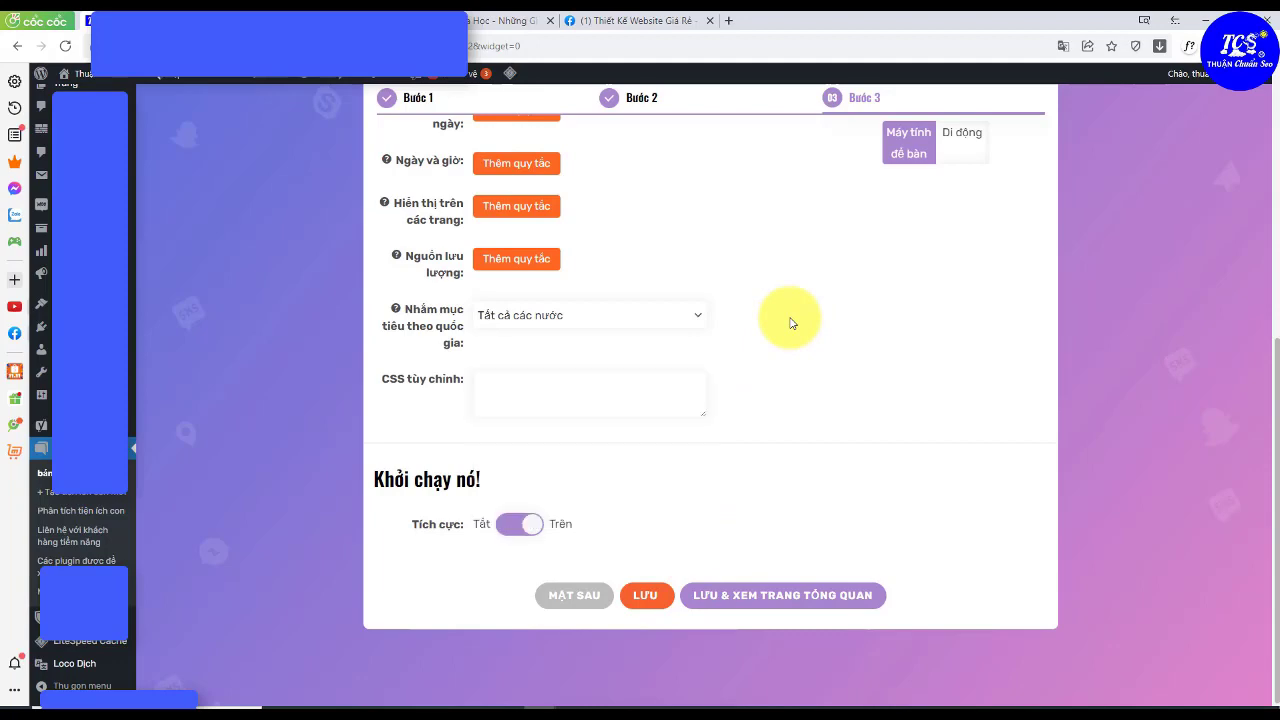
Save the widget settings and check the contact widget on the live website.
left_click(640, 596)
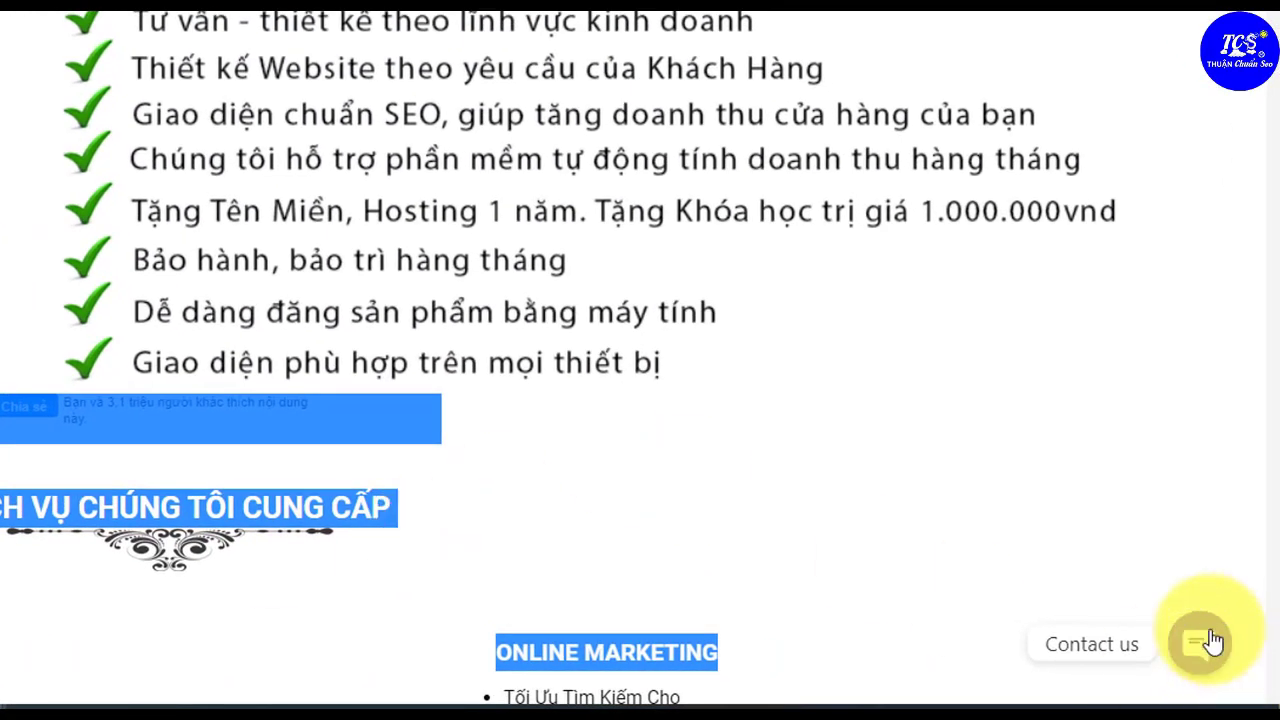
left_click(1122, 196)
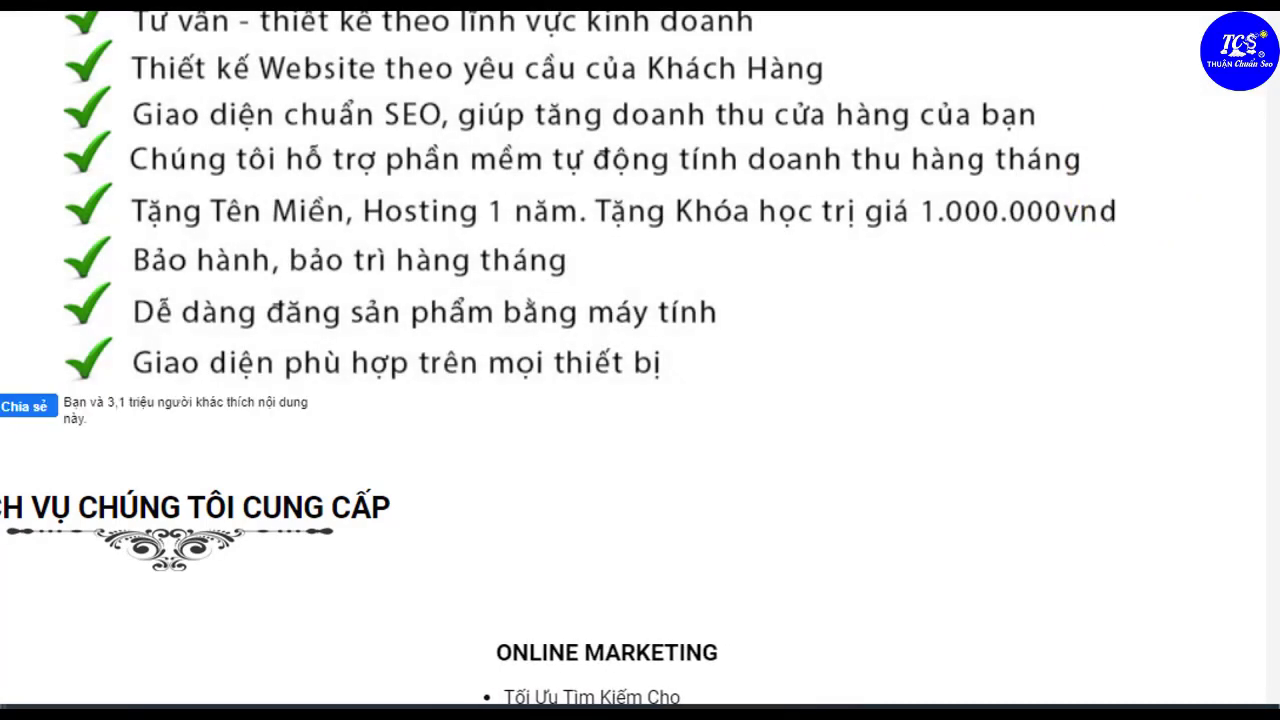